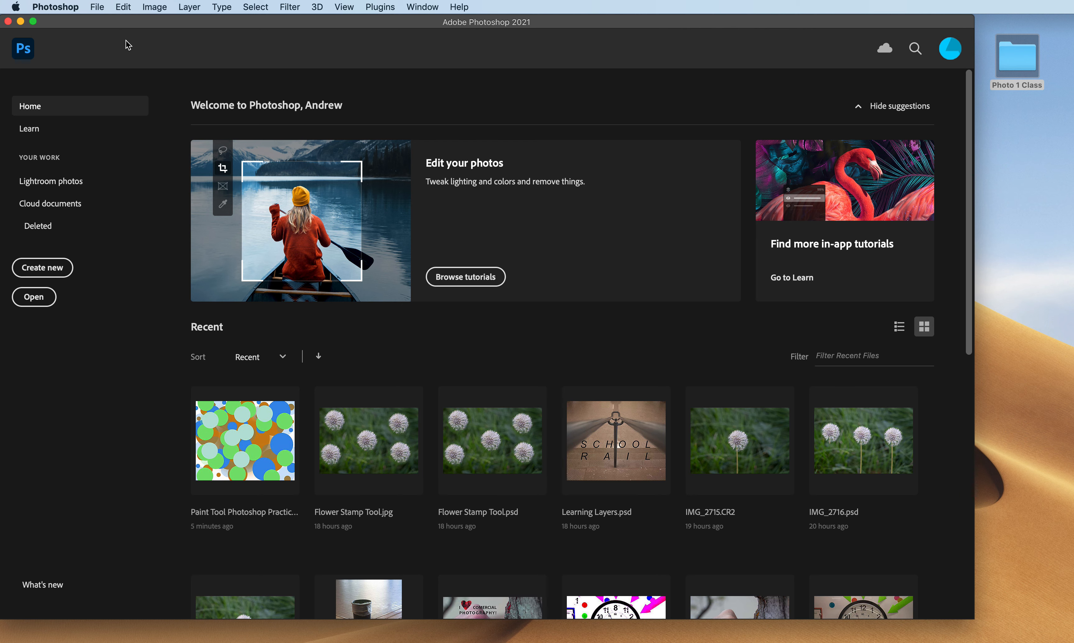
Start a new document, name it Test, and use inches as its unit of measurement
{"action": "left_click", "coordinate": [96, 8]}
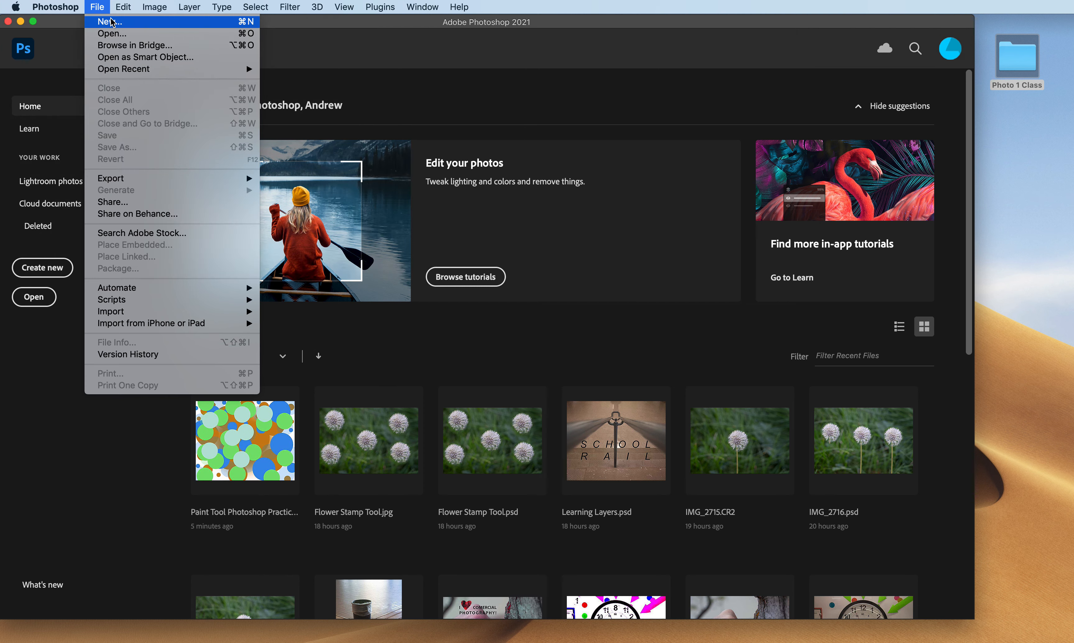
{"action": "left_click", "coordinate": [113, 22]}
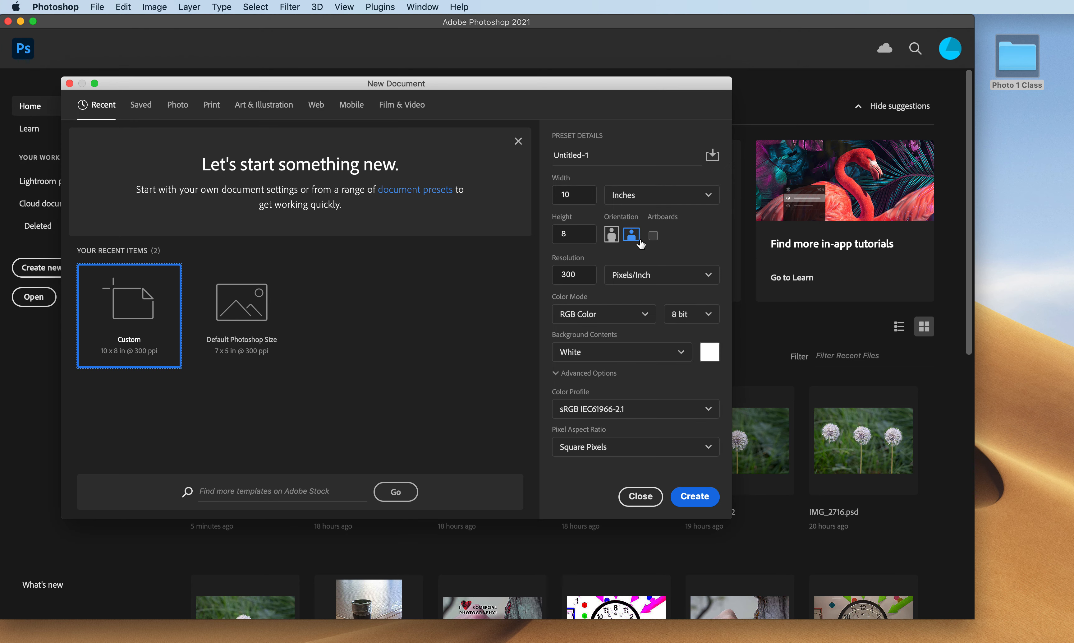
{"action": "left_click", "coordinate": [586, 156]}
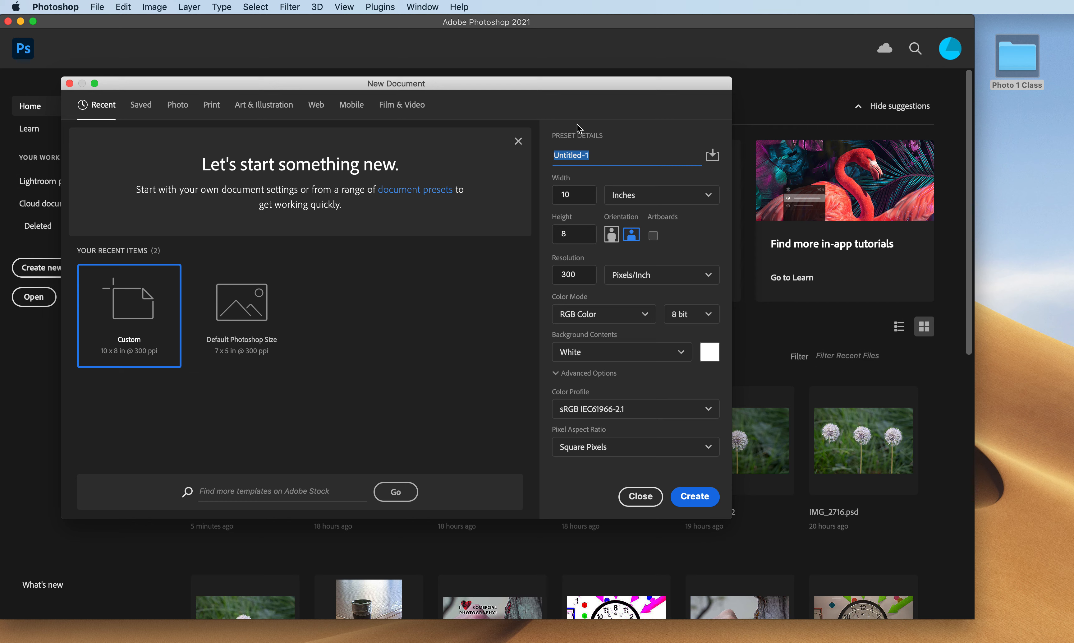
{"action": "type", "text": "Test"}
{"action": "left_click", "coordinate": [635, 199]}
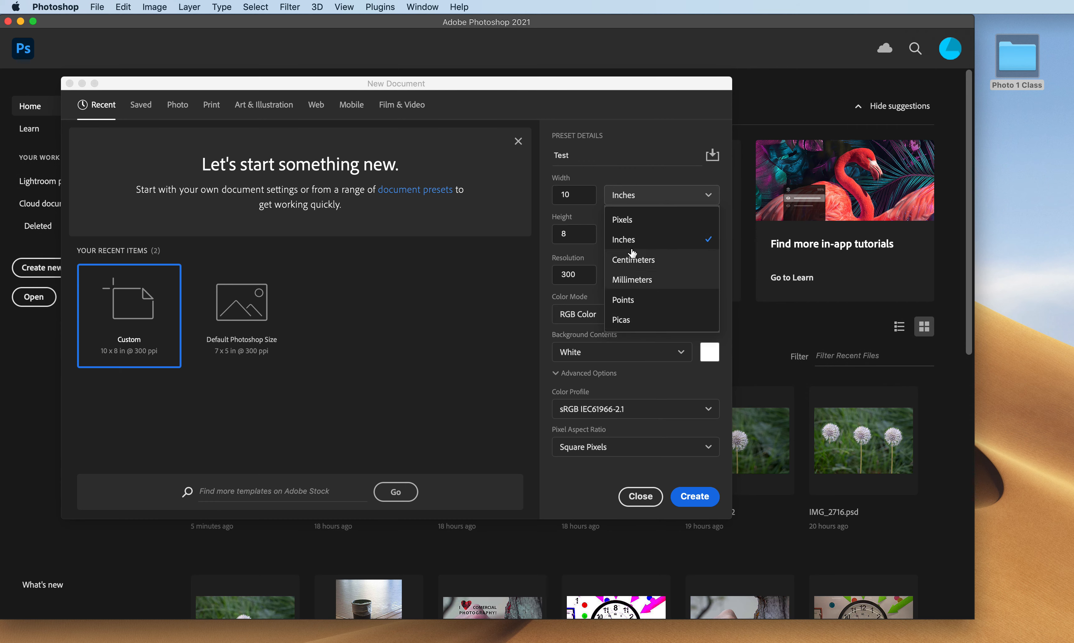
{"action": "left_click", "coordinate": [635, 240]}
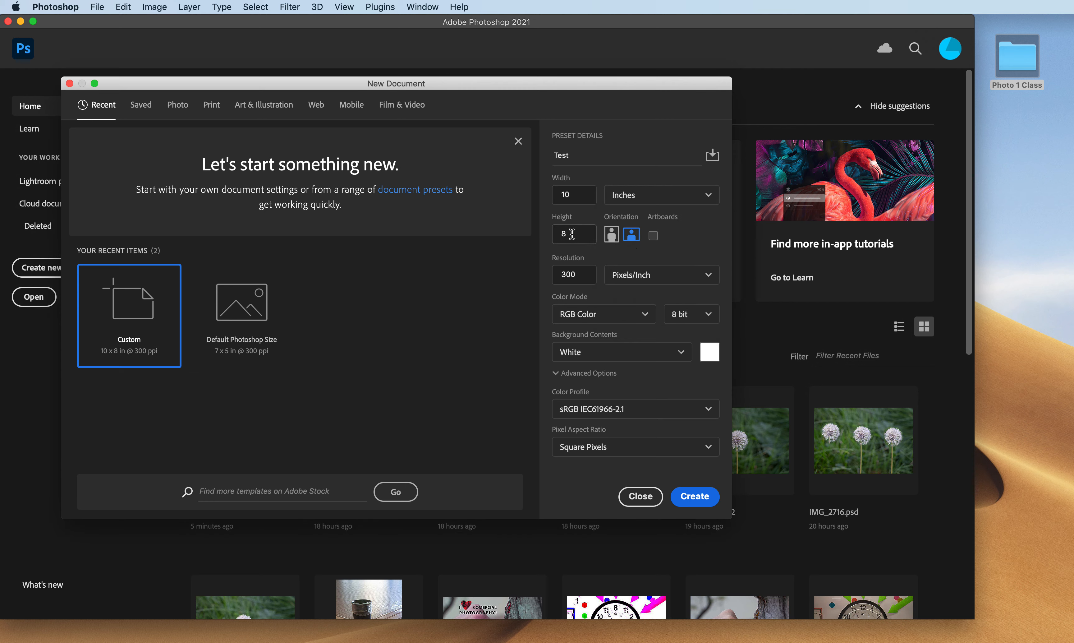
Create the 10 x 8 inch document in landscape orientation, at 300 pixels/inch, with 8-bit RGB colour and a white background
{"action": "left_click", "coordinate": [613, 237]}
{"action": "left_click", "coordinate": [631, 236]}
{"action": "left_click", "coordinate": [636, 279]}
{"action": "left_click", "coordinate": [640, 279]}
{"action": "left_click", "coordinate": [692, 314]}
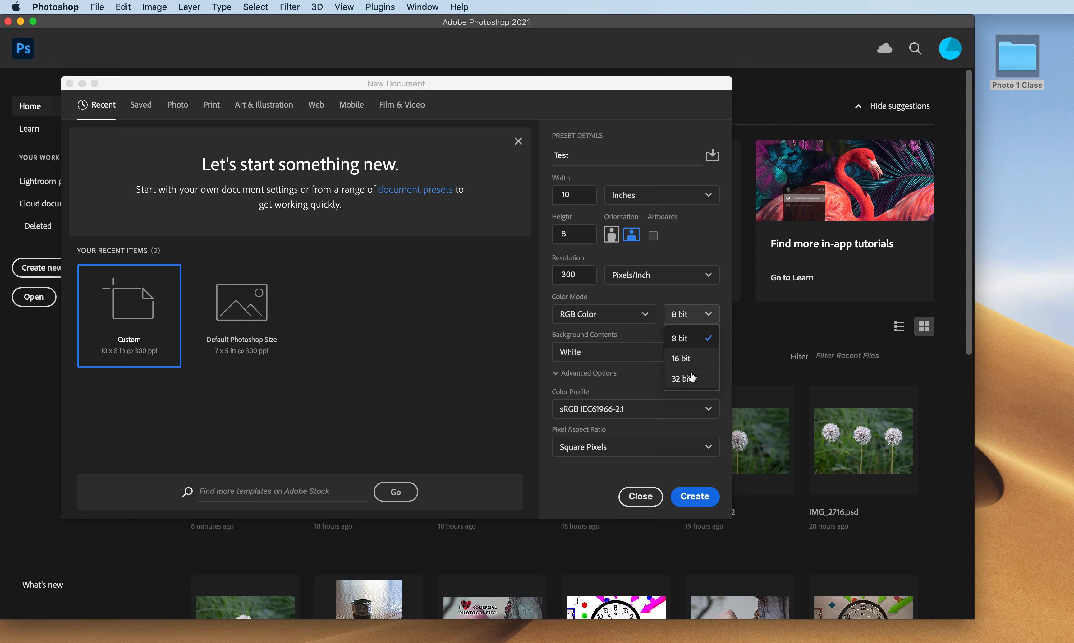
{"action": "left_click", "coordinate": [690, 316]}
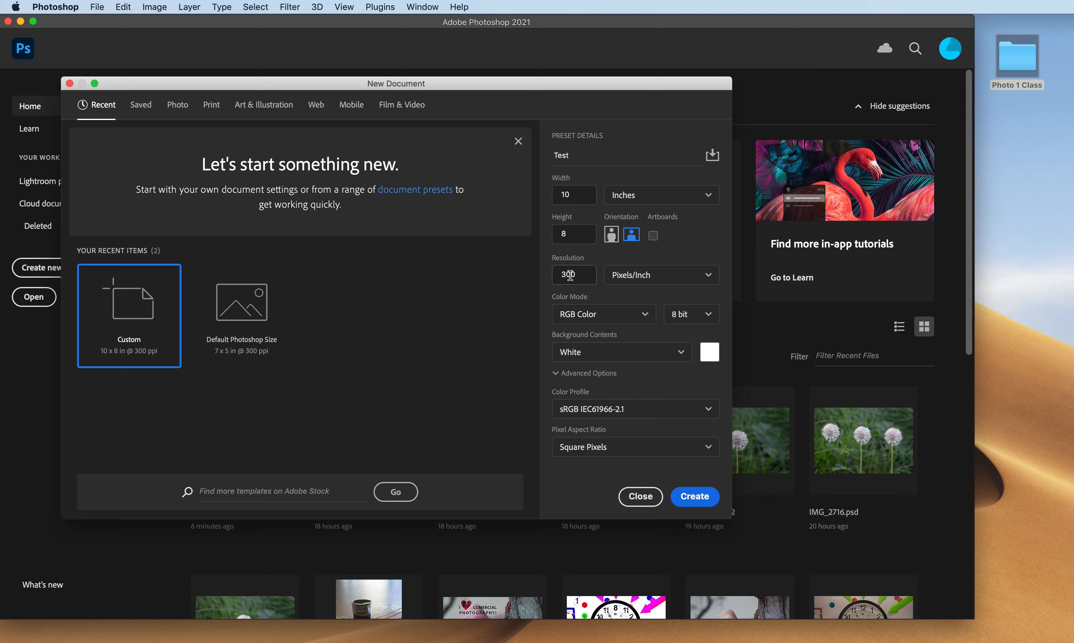
{"action": "left_click", "coordinate": [691, 501]}
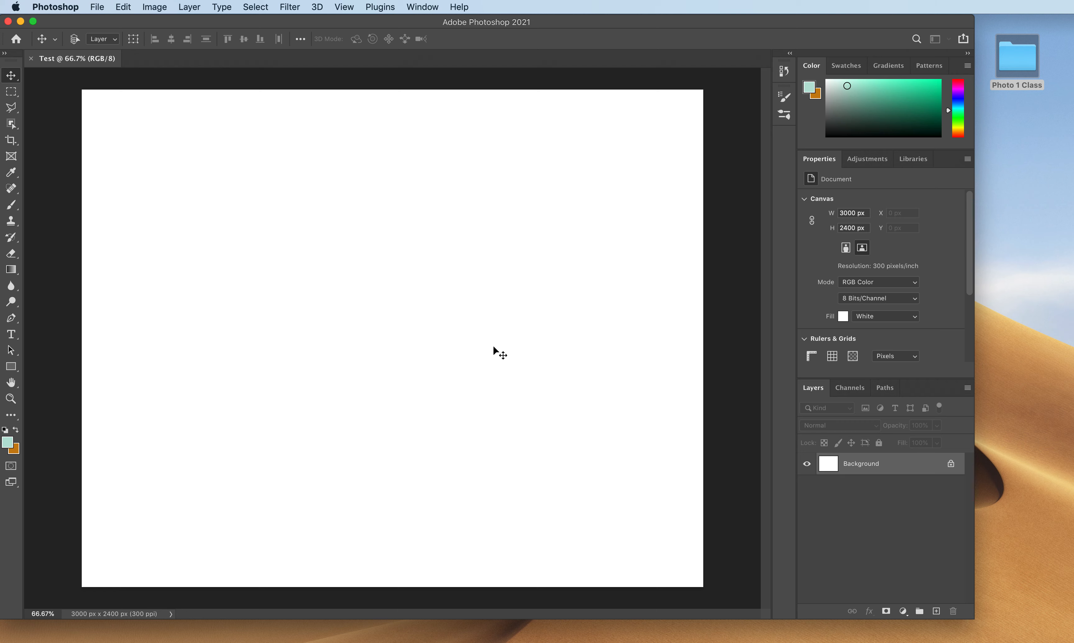
Examine the blank canvas at magnifications from 500% down to 16.7%, and return to a view that fills the workspace
{"action": "scroll", "coordinate": [494, 348], "scroll_direction": "up", "scroll_amount": 2}
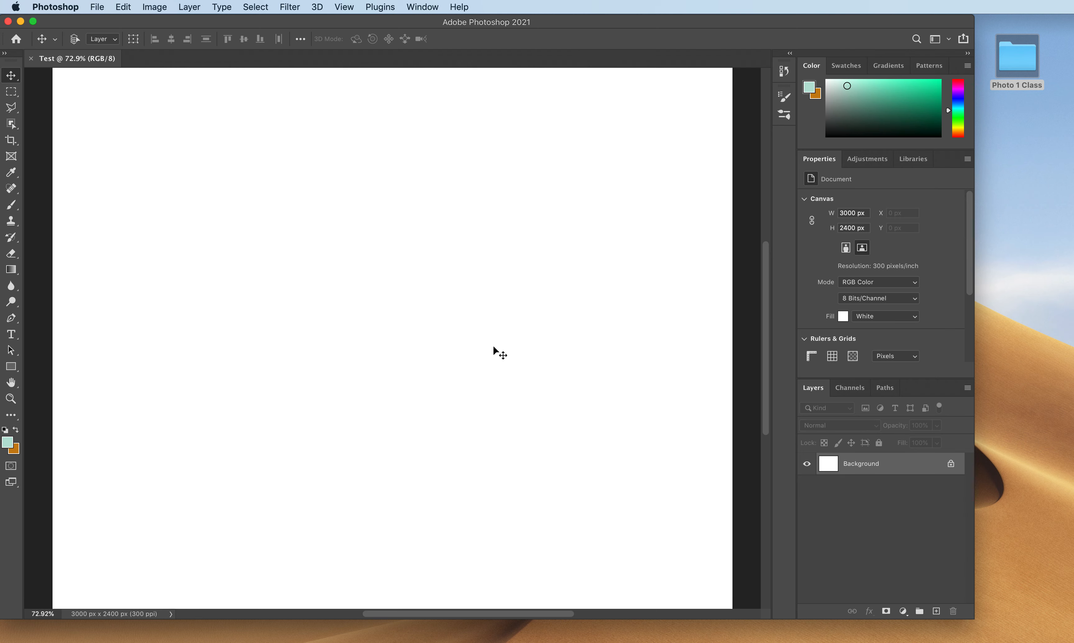
{"action": "key", "text": "super"}
{"action": "key", "text": "super+equal"}
{"action": "key", "text": "super+equal"}
{"action": "key", "text": "super+equal"}
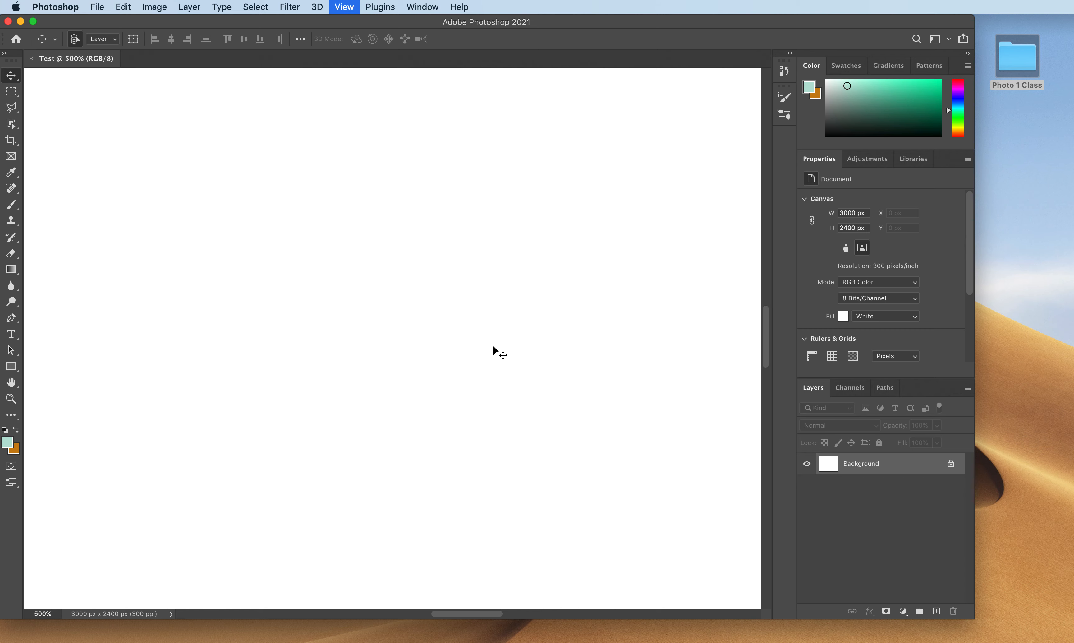
{"action": "key", "text": "super+minus"}
{"action": "key", "text": "super+minus"}
{"action": "key", "text": "super+minus"}
{"action": "key", "text": "super+minus"}
{"action": "key", "text": "super+minus"}
{"action": "key", "text": "super+minus"}
{"action": "key", "text": "super+minus"}
{"action": "key", "text": "super+minus"}
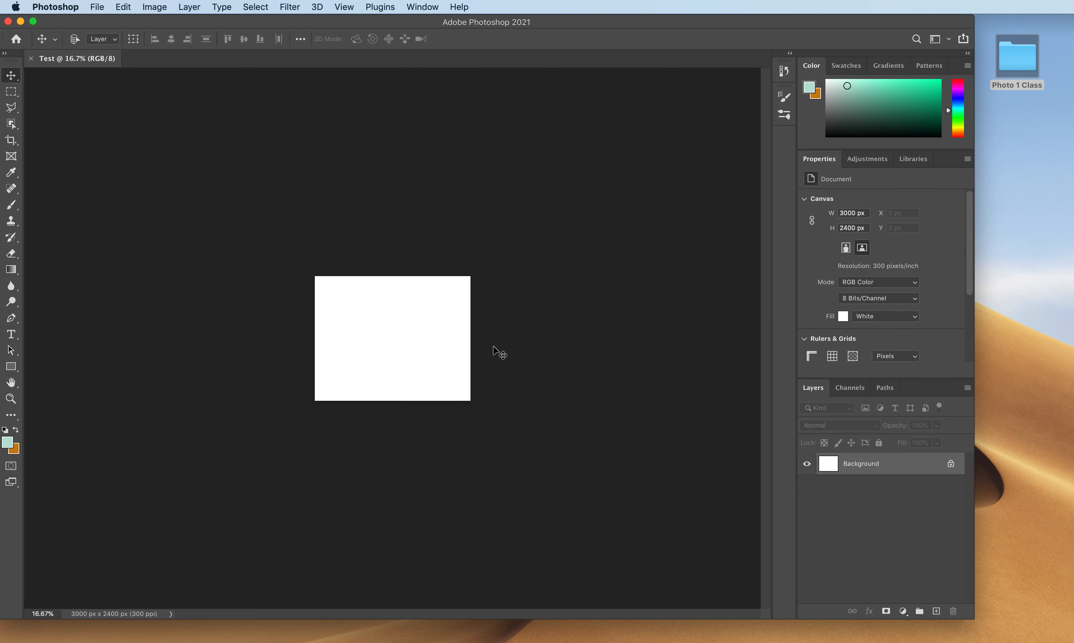
{"action": "key", "text": "super+0"}
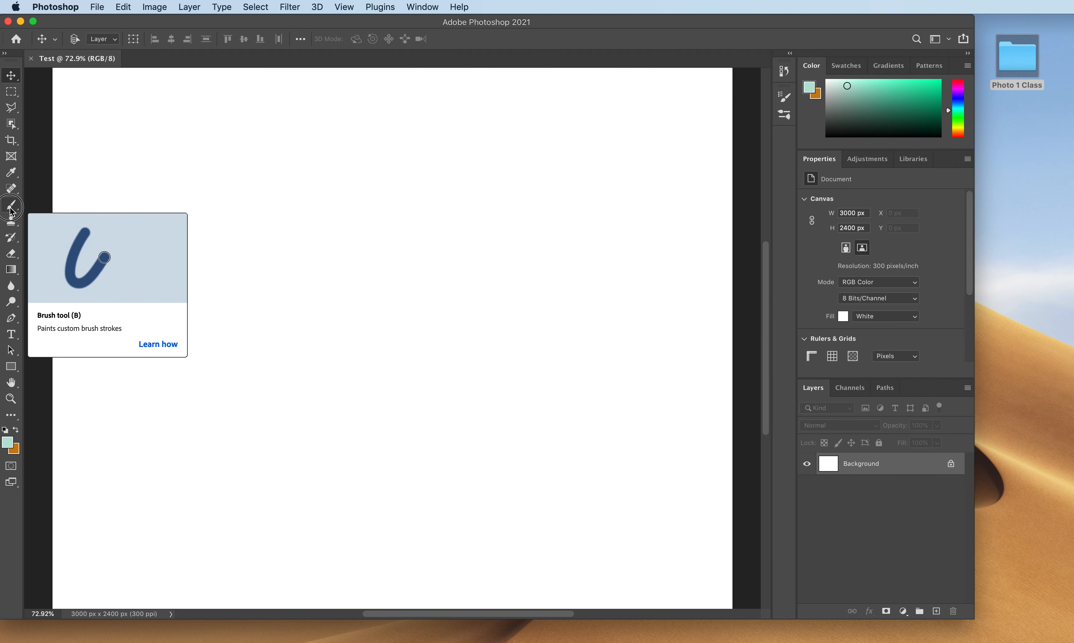
Paint a winding freehand stroke across the canvas with a 127 px round brush at 100% hardness
{"action": "left_click", "coordinate": [10, 205]}
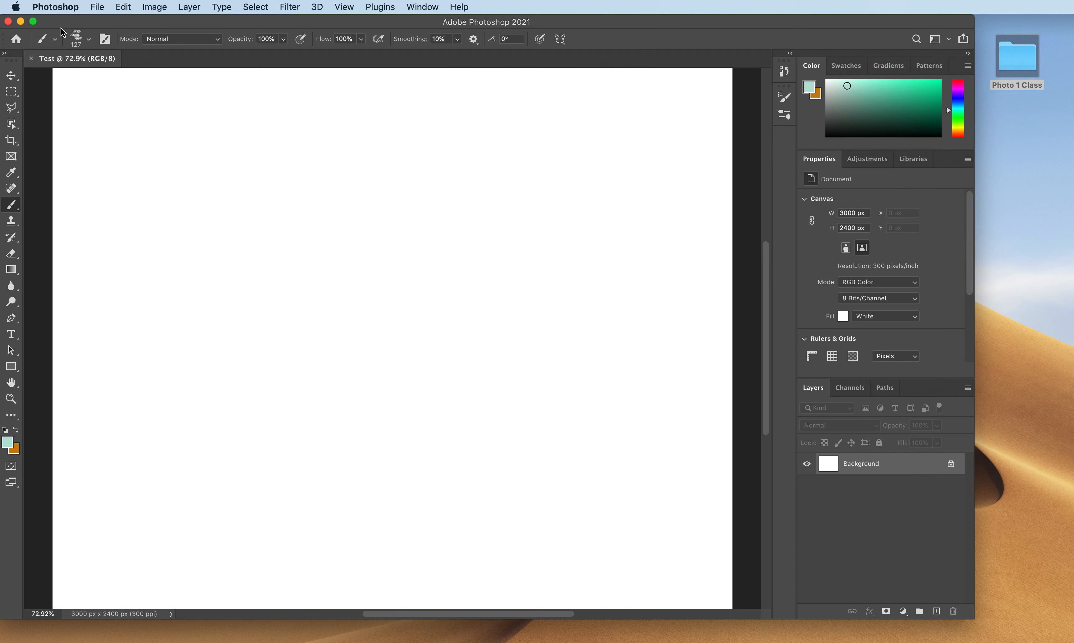
{"action": "left_click", "coordinate": [89, 42]}
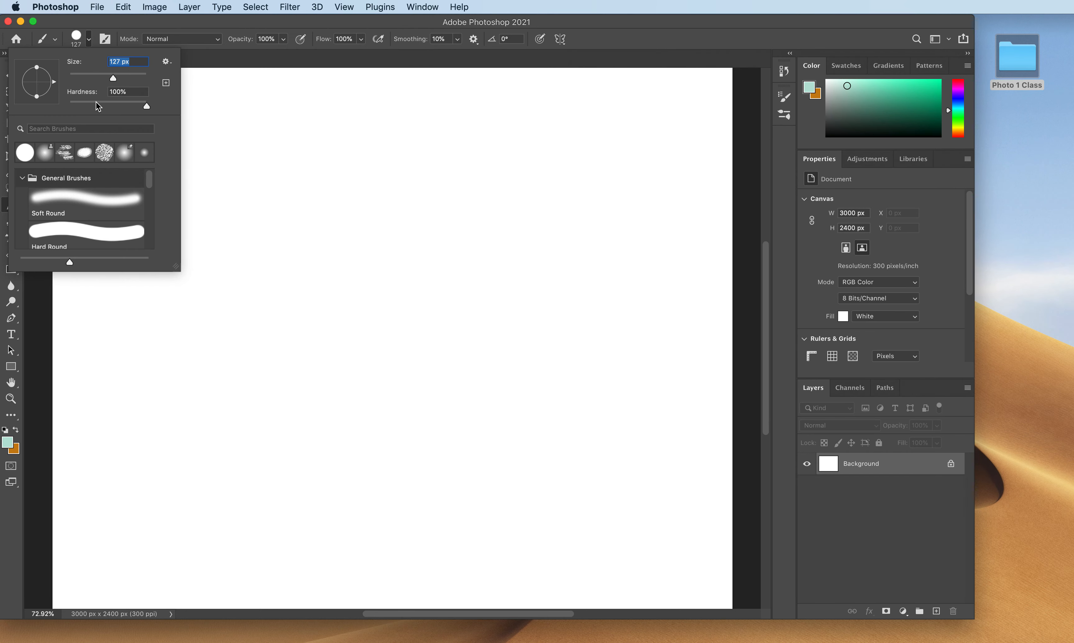
{"action": "mouse_move", "coordinate": [440, 231]}
{"action": "left_mouse_down"}
{"action": "mouse_move", "coordinate": [359, 277]}
{"action": "mouse_move", "coordinate": [456, 253]}
{"action": "mouse_move", "coordinate": [549, 76]}
{"action": "mouse_move", "coordinate": [215, 146]}
{"action": "mouse_move", "coordinate": [263, 212]}
{"action": "mouse_move", "coordinate": [310, 227]}
{"action": "mouse_move", "coordinate": [124, 306]}
{"action": "mouse_move", "coordinate": [271, 309]}
{"action": "mouse_move", "coordinate": [338, 292]}
{"action": "mouse_move", "coordinate": [329, 299]}
{"action": "mouse_move", "coordinate": [385, 372]}
{"action": "mouse_move", "coordinate": [480, 397]}
{"action": "left_mouse_up"}
{"action": "scroll", "coordinate": [348, 366], "scroll_direction": "up", "scroll_amount": 5}
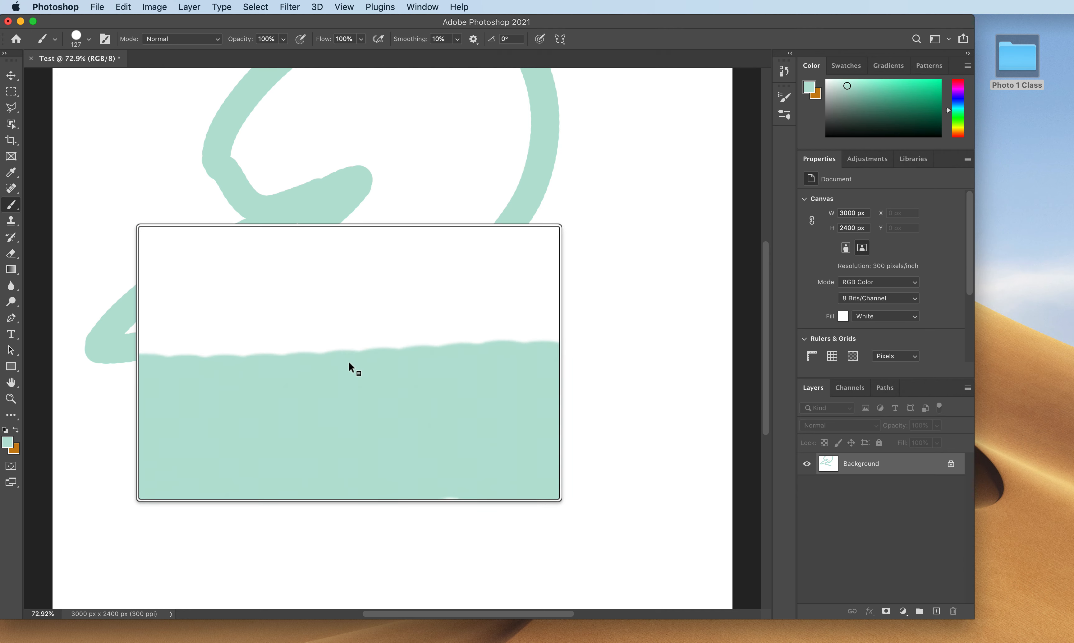
{"action": "scroll", "coordinate": [350, 362], "scroll_direction": "down", "scroll_amount": 5}
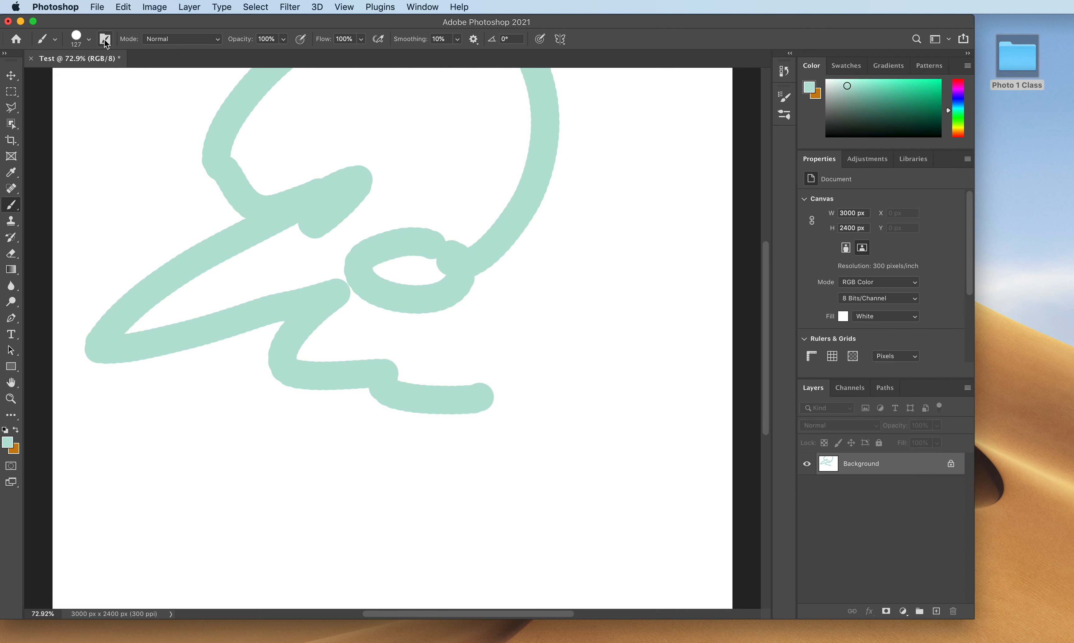
Set the brush hardness to 0% and paint a soft-edged winding stroke over the hard one
{"action": "left_click", "coordinate": [89, 40]}
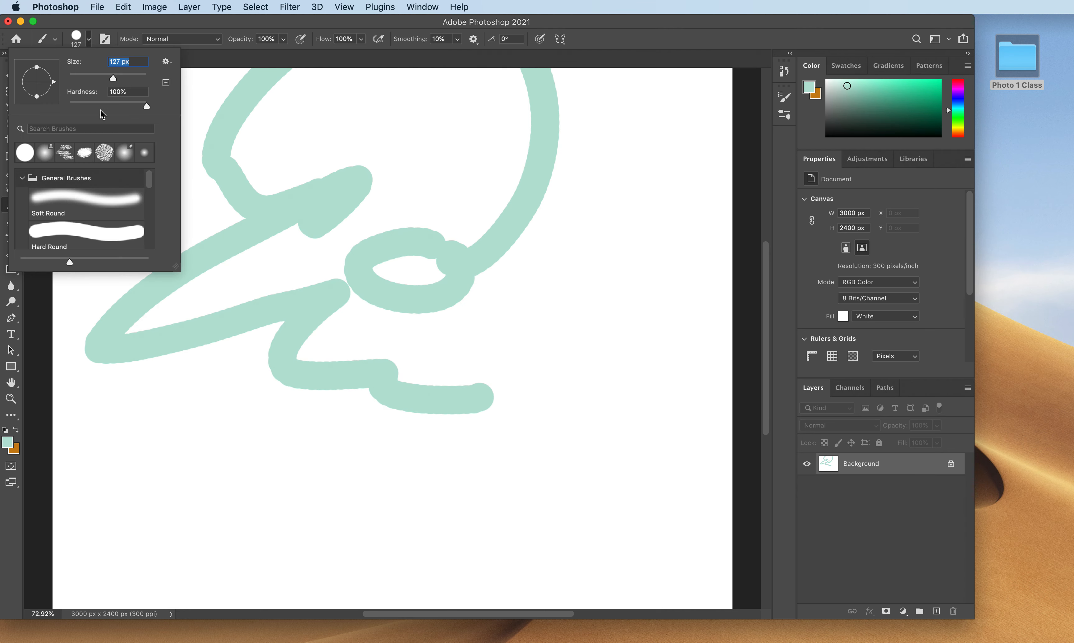
{"action": "scroll", "coordinate": [80, 45], "scroll_direction": "up", "scroll_amount": 6}
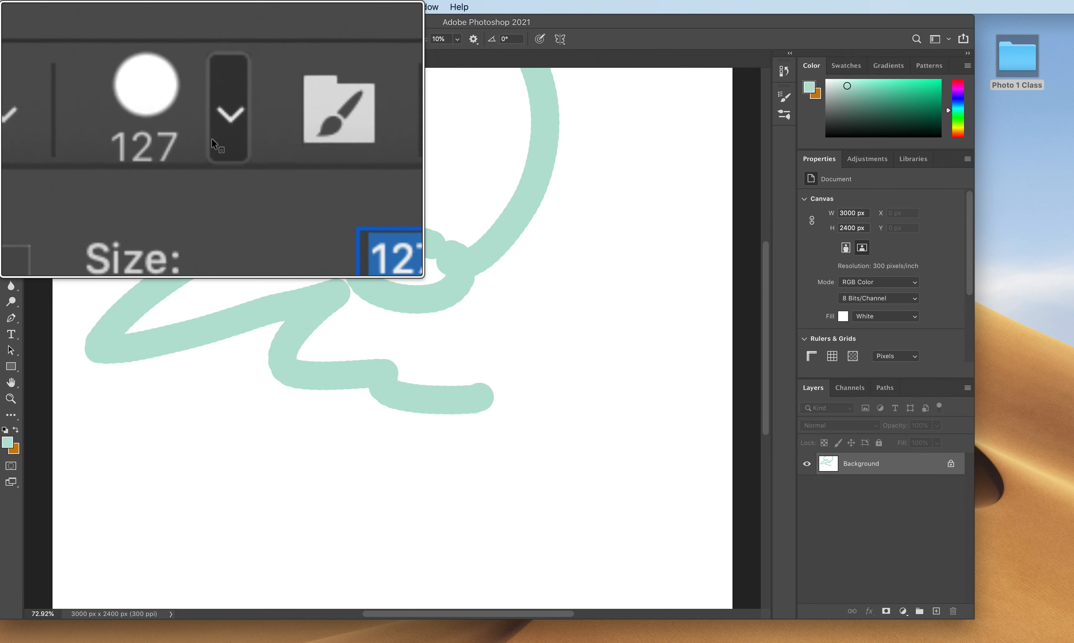
{"action": "scroll", "coordinate": [82, 43], "scroll_direction": "down", "scroll_amount": 6}
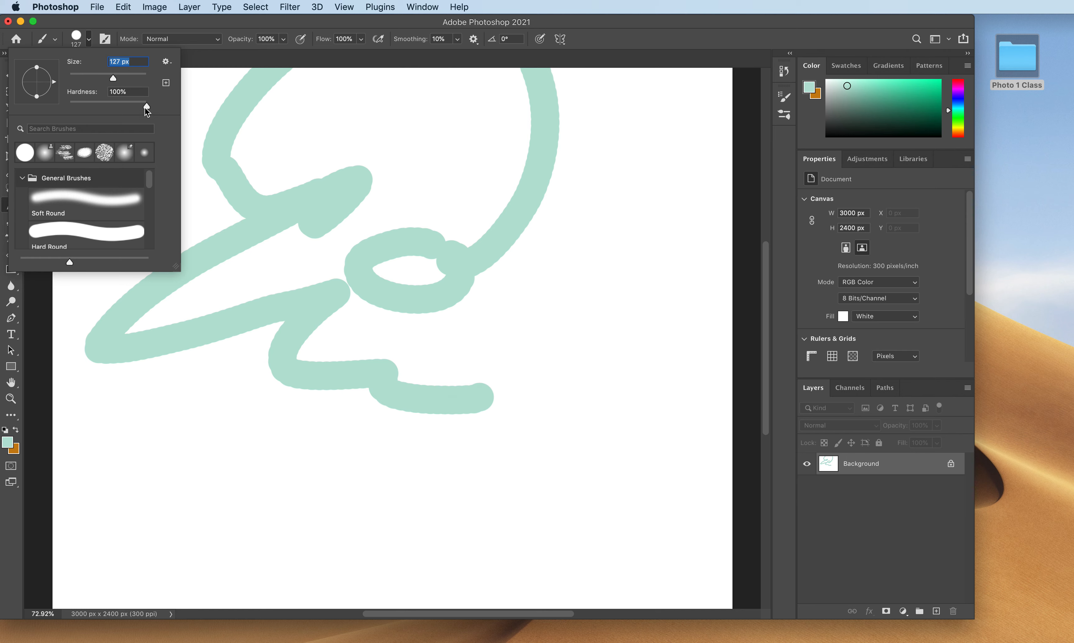
{"action": "left_click_drag", "start_coordinate": [147, 106], "coordinate": [62, 106]}
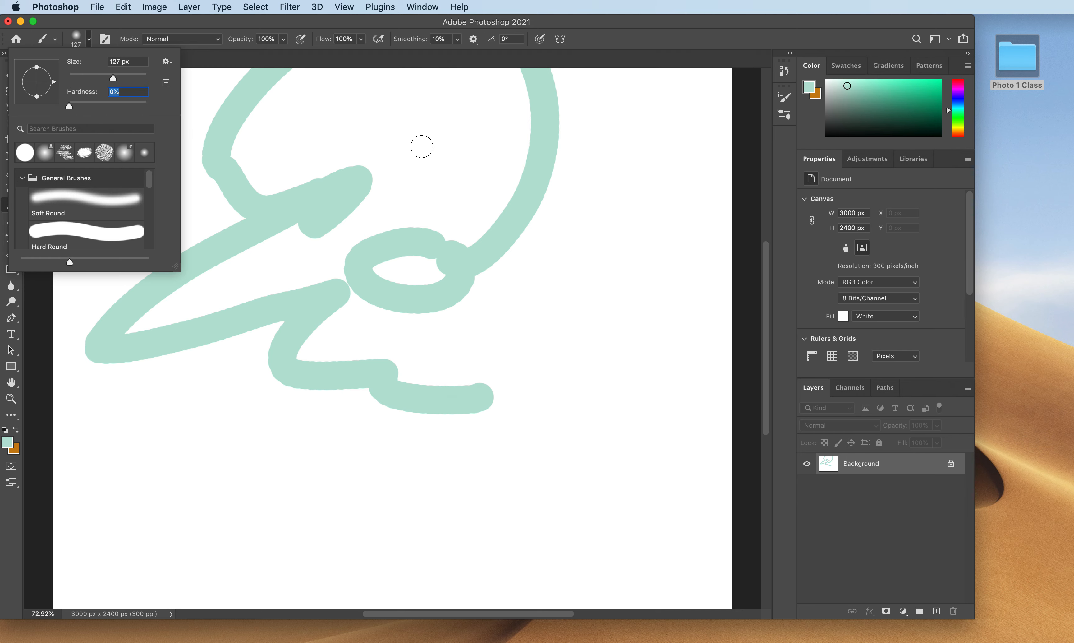
{"action": "mouse_move", "coordinate": [396, 121]}
{"action": "left_mouse_down"}
{"action": "mouse_move", "coordinate": [372, 115]}
{"action": "mouse_move", "coordinate": [521, 235]}
{"action": "mouse_move", "coordinate": [374, 148]}
{"action": "mouse_move", "coordinate": [316, 235]}
{"action": "mouse_move", "coordinate": [255, 226]}
{"action": "mouse_move", "coordinate": [211, 441]}
{"action": "mouse_move", "coordinate": [307, 455]}
{"action": "left_mouse_up"}
{"action": "right_click", "coordinate": [262, 444]}
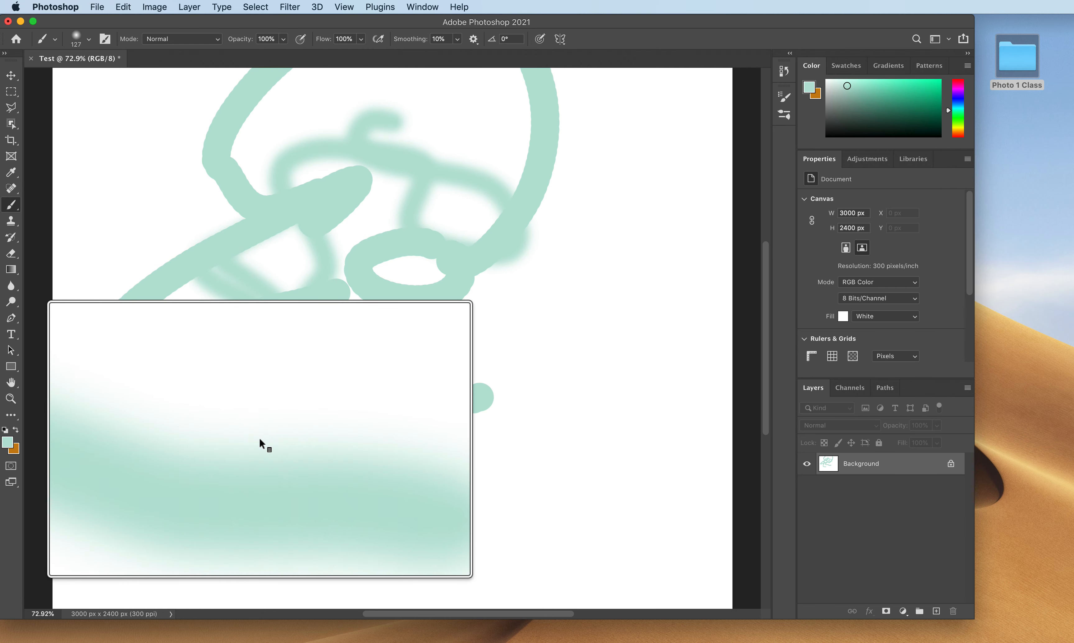
{"action": "key", "text": "Escape"}
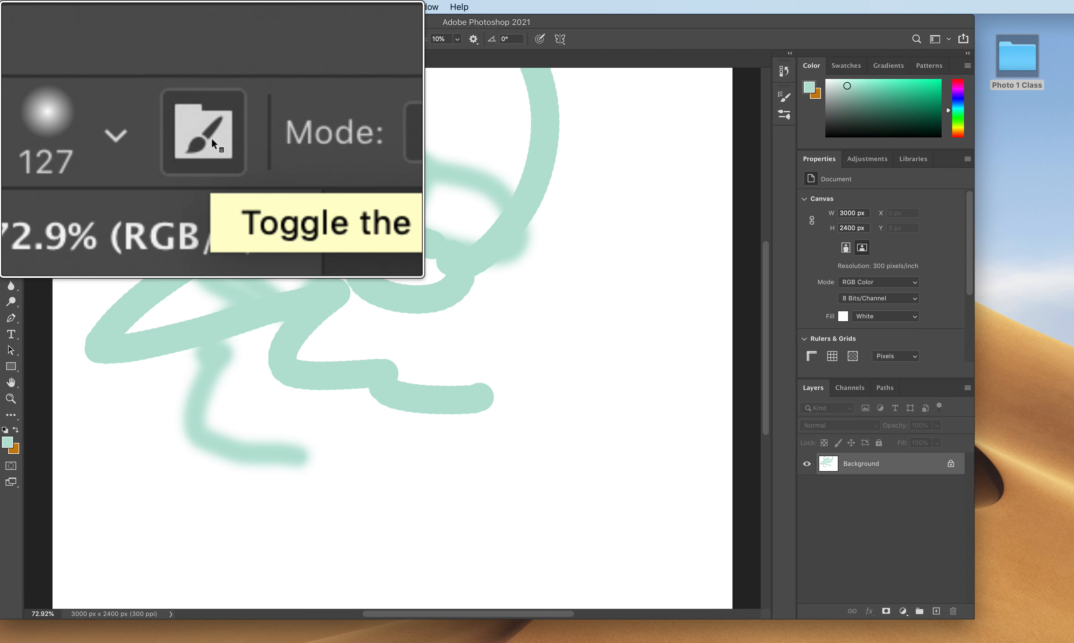
Choose the textured 174 px brush tip and paint a zigzag stroke from the lower canvas to the upper left
{"action": "left_click", "coordinate": [106, 39]}
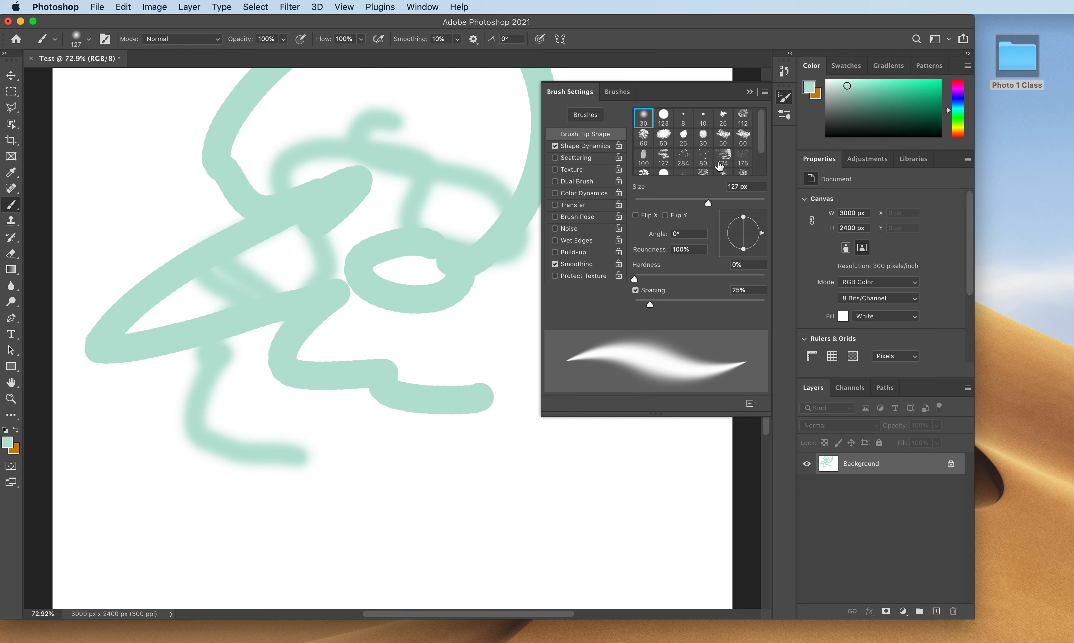
{"action": "left_click", "coordinate": [724, 159]}
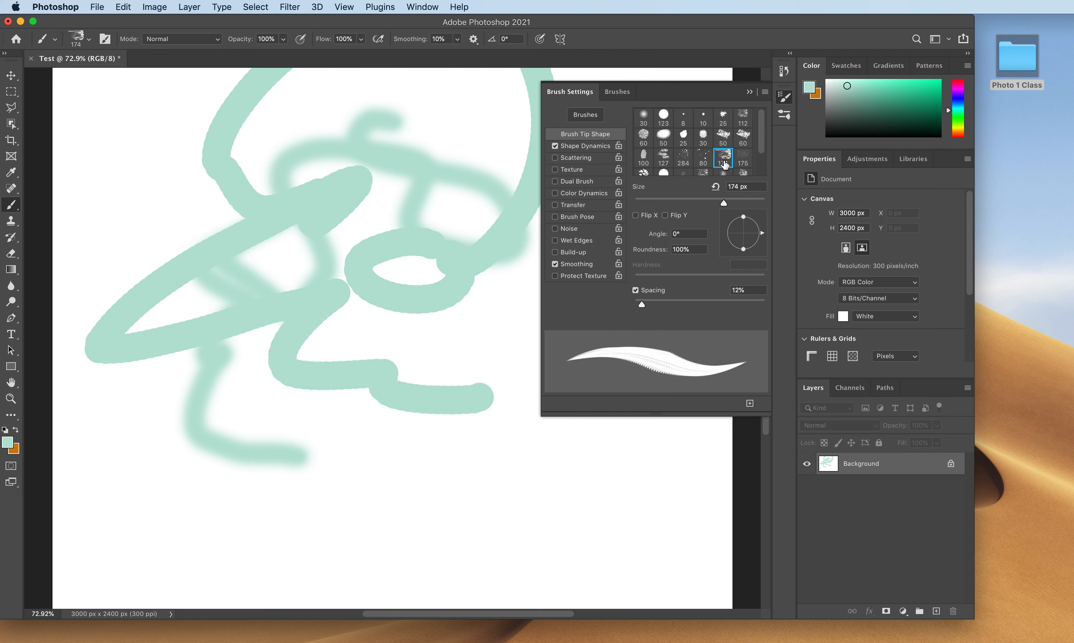
{"action": "mouse_move", "coordinate": [491, 508]}
{"action": "left_mouse_down"}
{"action": "mouse_move", "coordinate": [344, 503]}
{"action": "mouse_move", "coordinate": [475, 416]}
{"action": "mouse_move", "coordinate": [515, 469]}
{"action": "mouse_move", "coordinate": [610, 509]}
{"action": "mouse_move", "coordinate": [490, 540]}
{"action": "mouse_move", "coordinate": [350, 548]}
{"action": "mouse_move", "coordinate": [210, 502]}
{"action": "mouse_move", "coordinate": [333, 405]}
{"action": "mouse_move", "coordinate": [263, 339]}
{"action": "mouse_move", "coordinate": [236, 248]}
{"action": "mouse_move", "coordinate": [159, 200]}
{"action": "mouse_move", "coordinate": [192, 124]}
{"action": "left_mouse_up"}
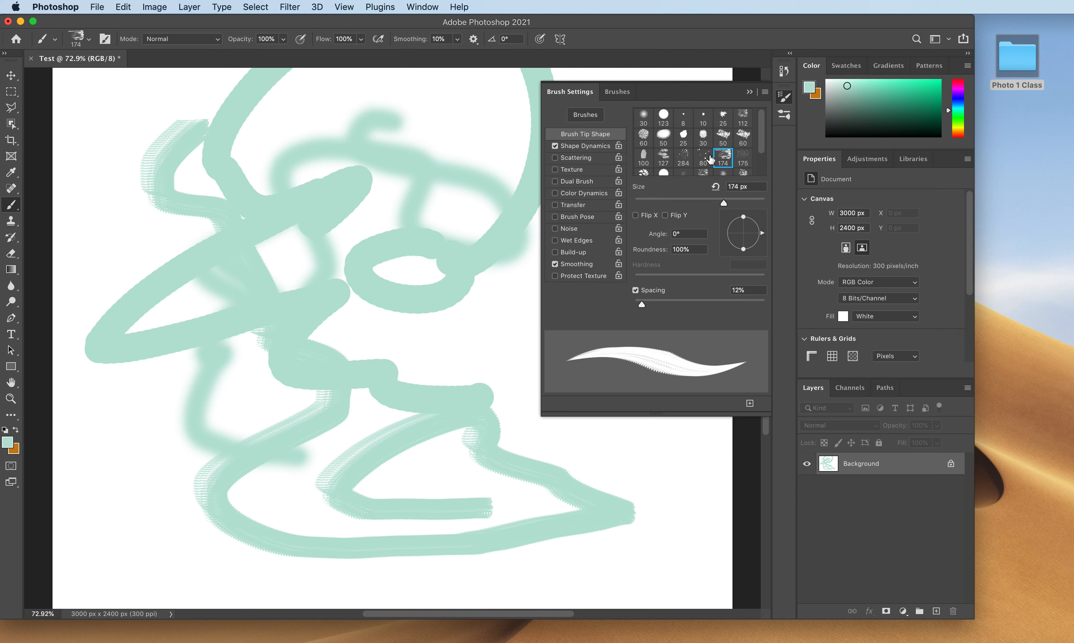
Switch to the 284 px spatter brush tip, paint a looping stroke, and stamp spatters near the canvas's left edge
{"action": "left_click", "coordinate": [683, 159]}
{"action": "mouse_move", "coordinate": [684, 443]}
{"action": "left_mouse_down"}
{"action": "mouse_move", "coordinate": [502, 513]}
{"action": "mouse_move", "coordinate": [338, 380]}
{"action": "mouse_move", "coordinate": [284, 397]}
{"action": "mouse_move", "coordinate": [613, 326]}
{"action": "mouse_move", "coordinate": [471, 304]}
{"action": "mouse_move", "coordinate": [505, 398]}
{"action": "mouse_move", "coordinate": [442, 389]}
{"action": "mouse_move", "coordinate": [387, 292]}
{"action": "mouse_move", "coordinate": [299, 271]}
{"action": "mouse_move", "coordinate": [387, 434]}
{"action": "mouse_move", "coordinate": [214, 445]}
{"action": "left_mouse_up"}
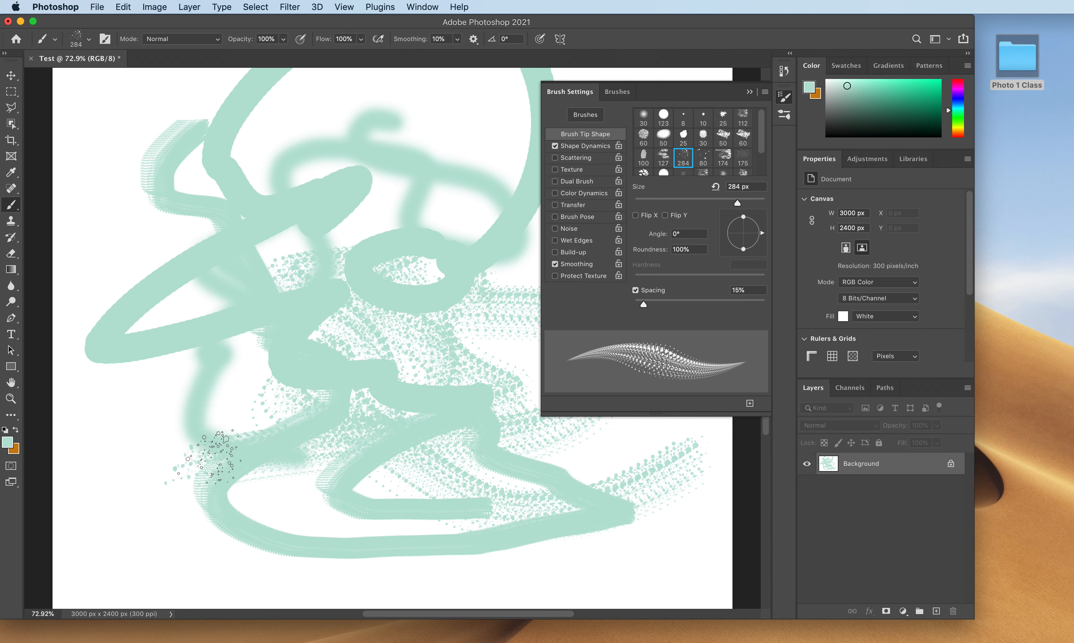
{"action": "left_click", "coordinate": [103, 456]}
{"action": "left_click", "coordinate": [147, 384]}
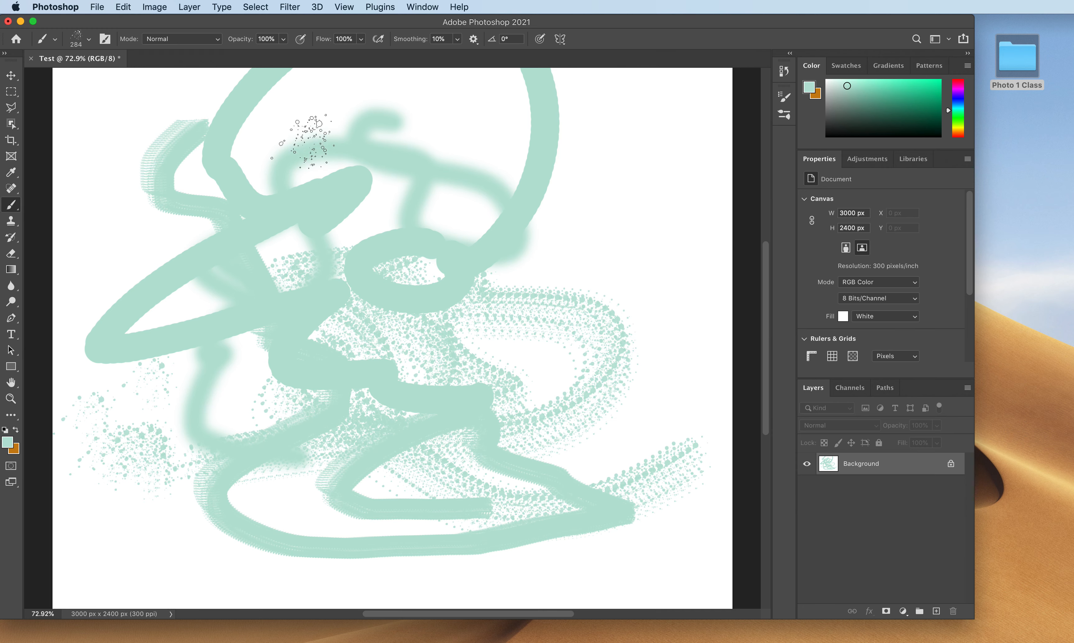
Switch to the hard round 123 px brush tip and paint a short curved stroke near the canvas's right edge
{"action": "left_click", "coordinate": [785, 100]}
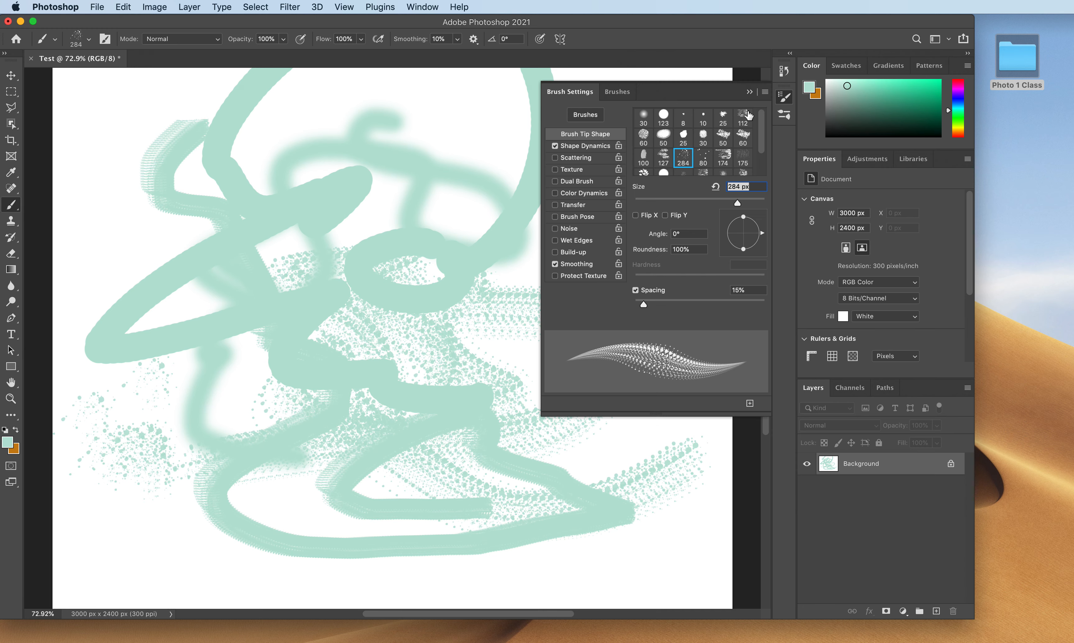
{"action": "left_click", "coordinate": [664, 116]}
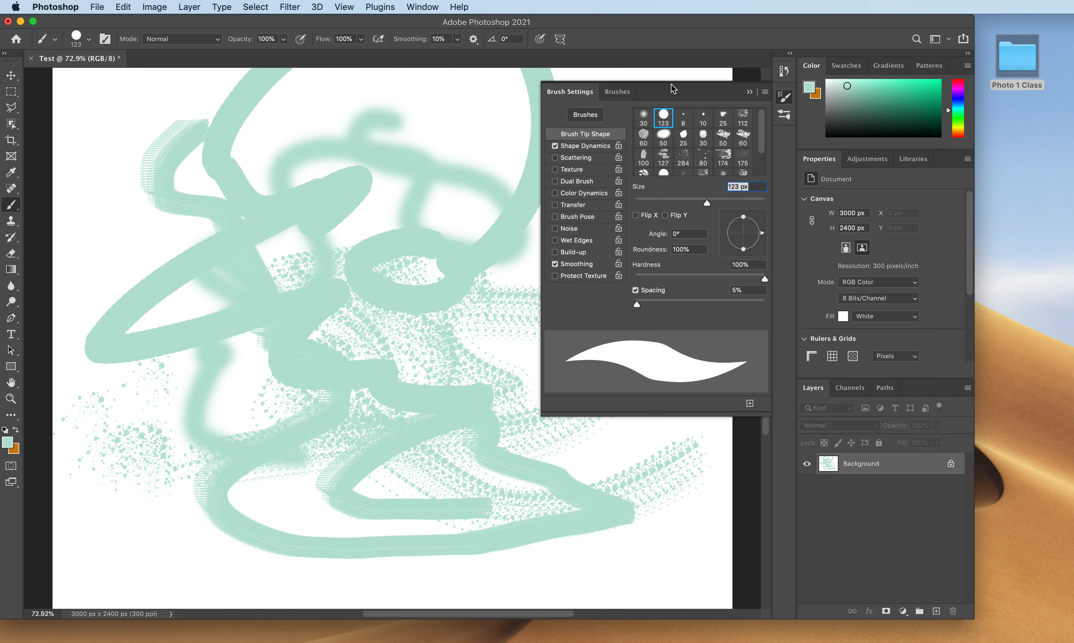
{"action": "left_click", "coordinate": [750, 92]}
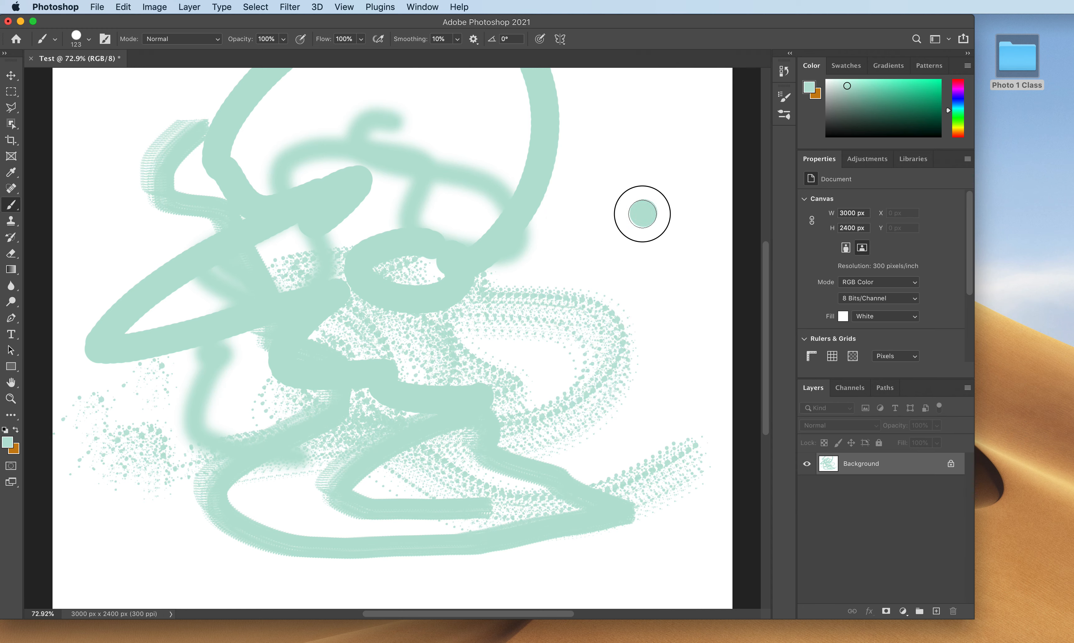
{"action": "left_click_drag", "start_coordinate": [642, 213], "coordinate": [642, 286]}
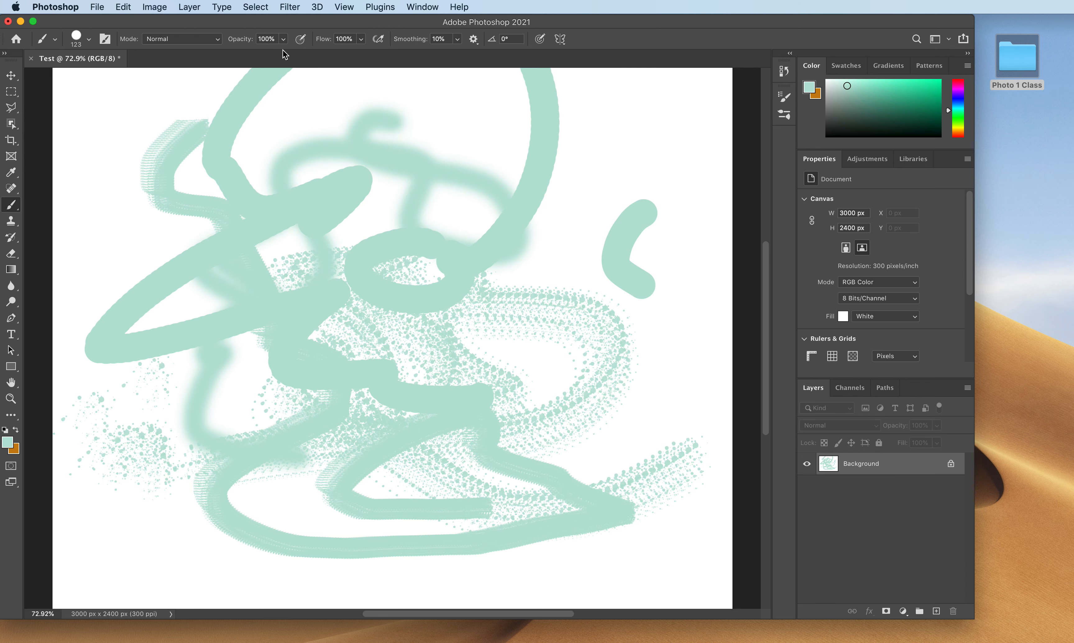
Lower the brush opacity to 26% and enlarge the brush to 1000 px
{"action": "left_click", "coordinate": [283, 39]}
{"action": "left_click_drag", "start_coordinate": [284, 59], "coordinate": [242, 62]}
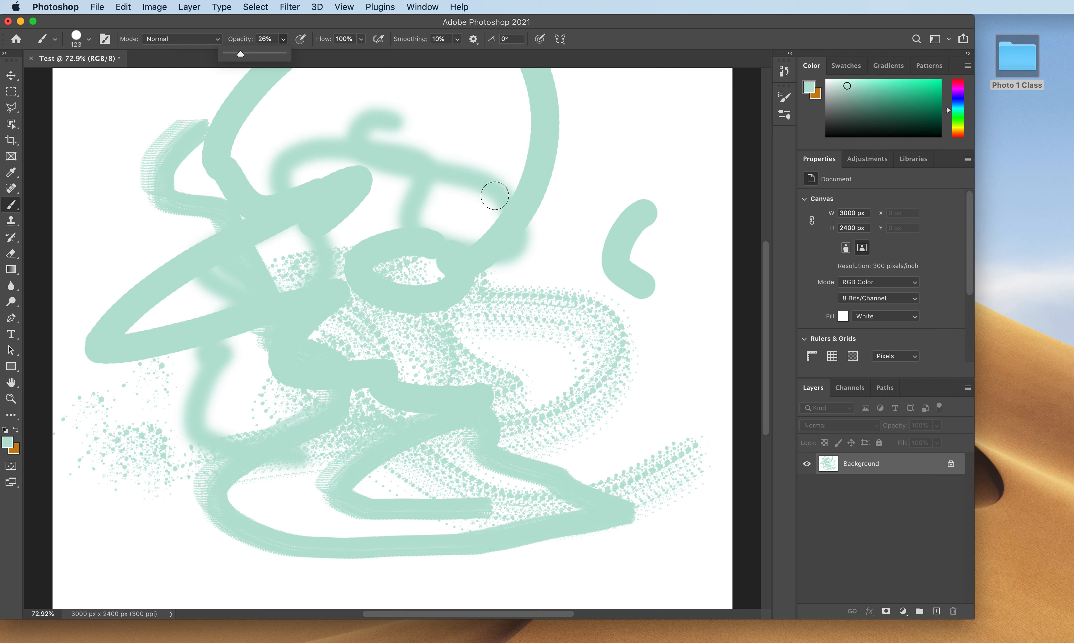
{"action": "key", "text": "bracketright"}
{"action": "key", "text": "bracketright"}
{"action": "key", "text": "bracketright"}
{"action": "key", "text": "bracketright"}
{"action": "key", "text": "bracketright"}
{"action": "key", "text": "bracketright"}
{"action": "key", "text": "bracketright"}
{"action": "key", "text": "bracketright"}
{"action": "key", "text": "bracketright"}
{"action": "key", "text": "bracketright"}
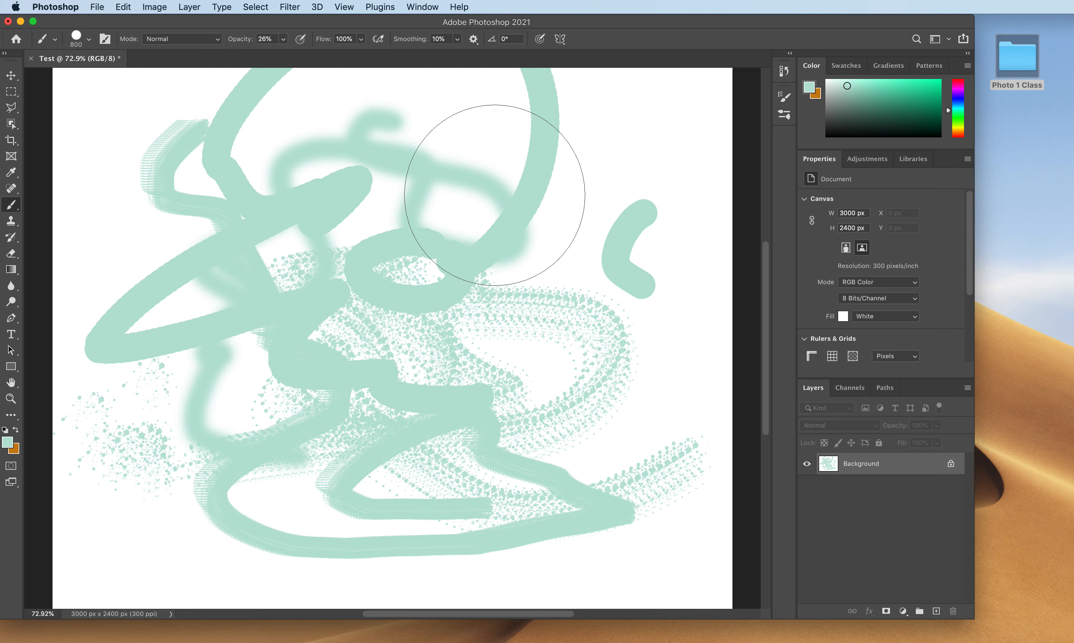
{"action": "key", "text": "bracketright"}
{"action": "key", "text": "bracketright"}
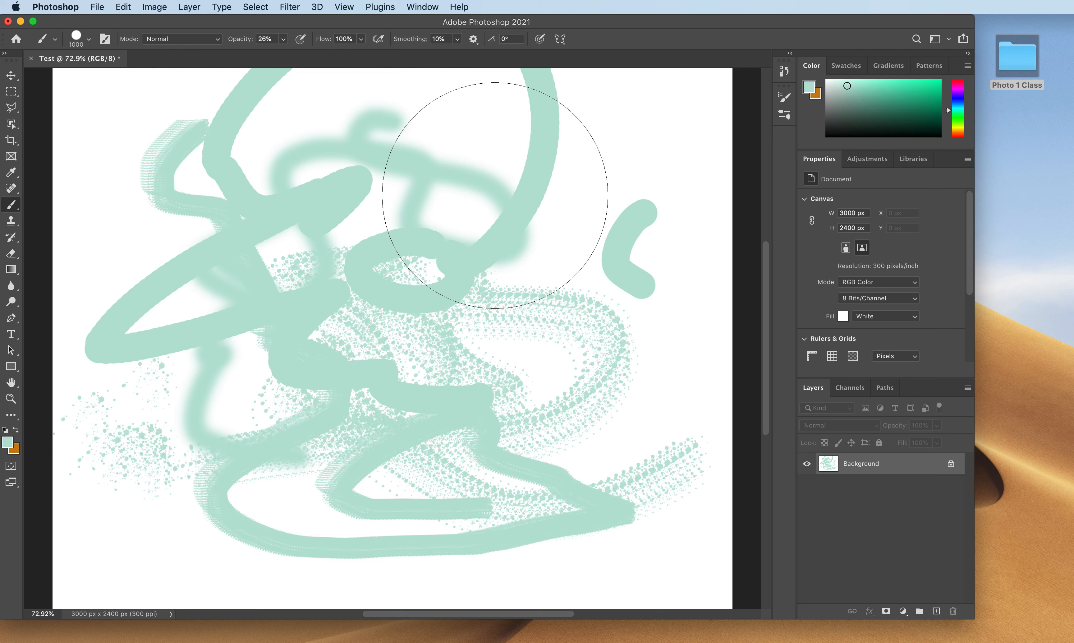
Reduce the brush size to 300 px
{"action": "key", "text": "bracketleft"}
{"action": "key", "text": "bracketleft"}
{"action": "key", "text": "bracketleft"}
{"action": "key", "text": "bracketleft"}
{"action": "key", "text": "bracketleft"}
{"action": "key", "text": "bracketleft"}
{"action": "key", "text": "bracketleft"}
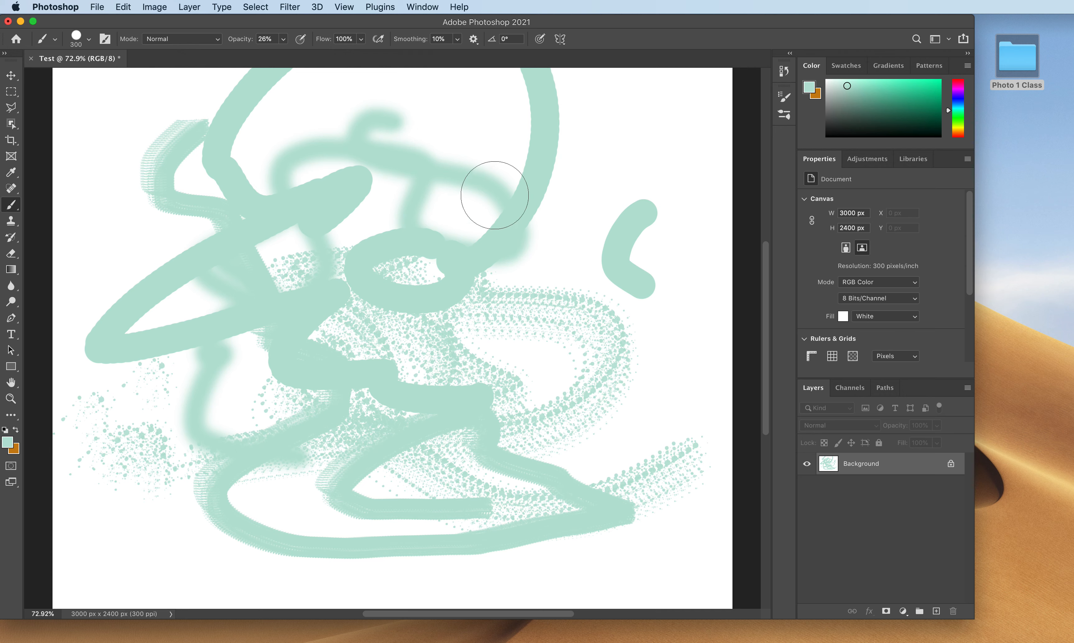
Enlarge the brush to 600 px, stamp four separate translucent circles, and paint a wide stroke along the canvas's lower edge
{"action": "key", "text": "bracketright"}
{"action": "key", "text": "bracketright"}
{"action": "key", "text": "bracketright"}
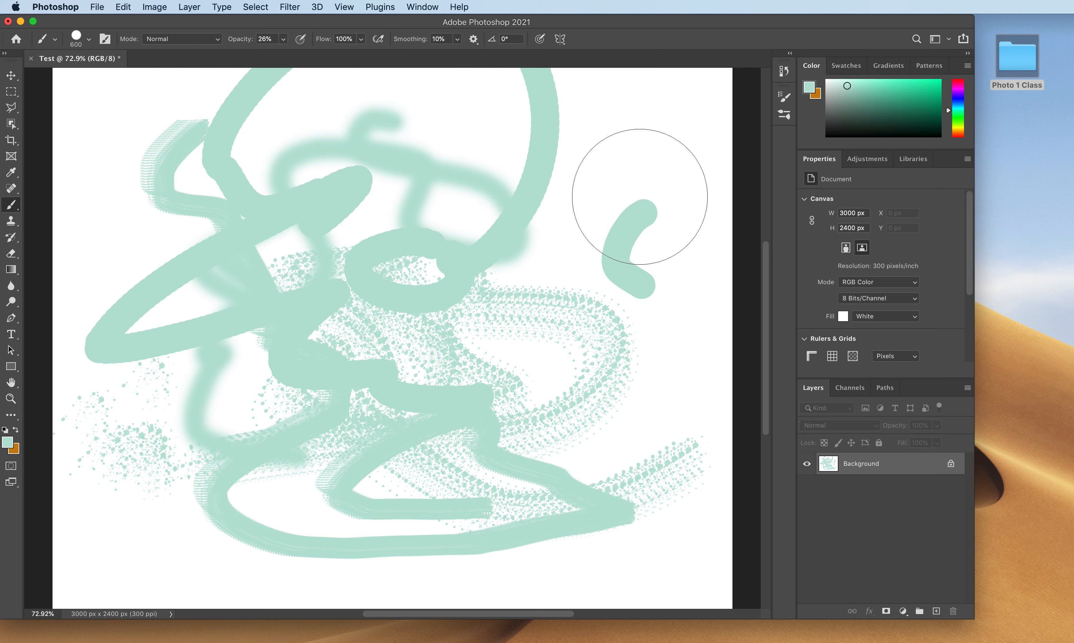
{"action": "left_click", "coordinate": [640, 197]}
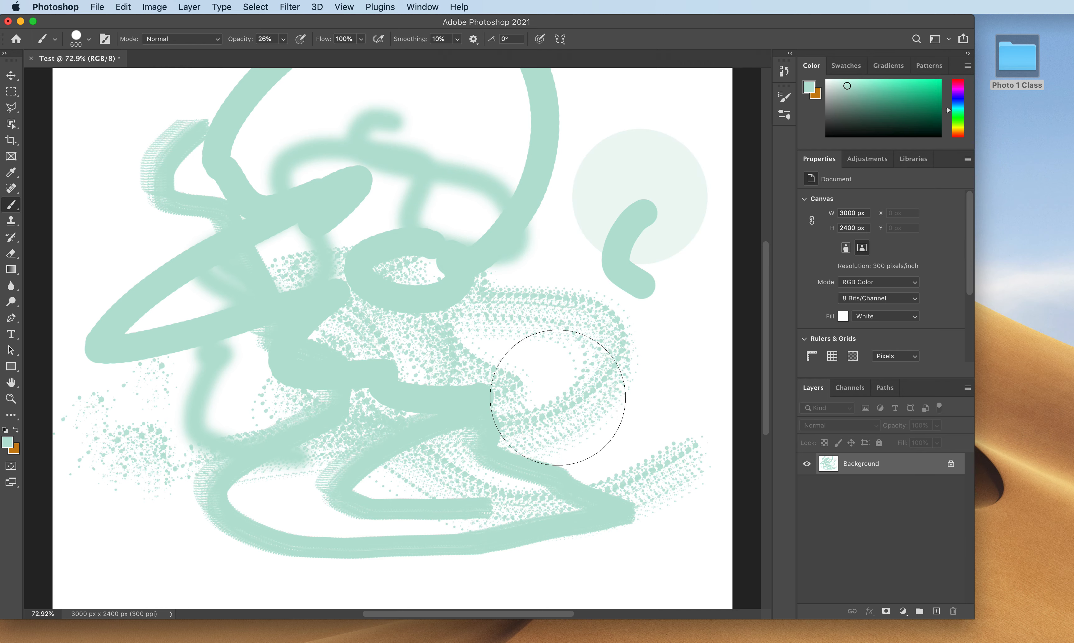
{"action": "left_click", "coordinate": [633, 358]}
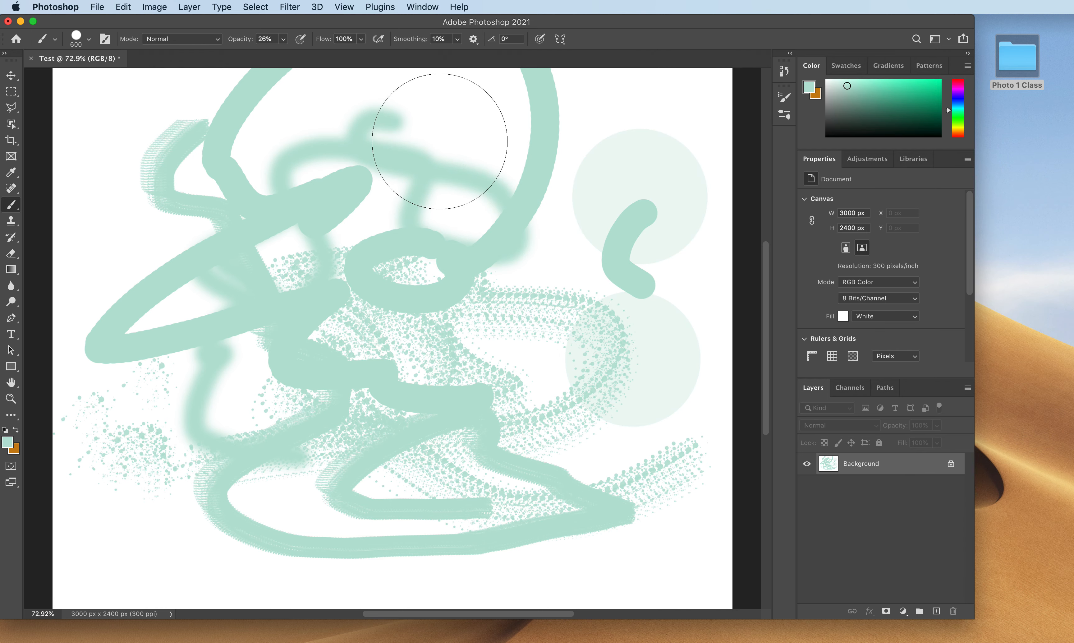
{"action": "left_click", "coordinate": [499, 146]}
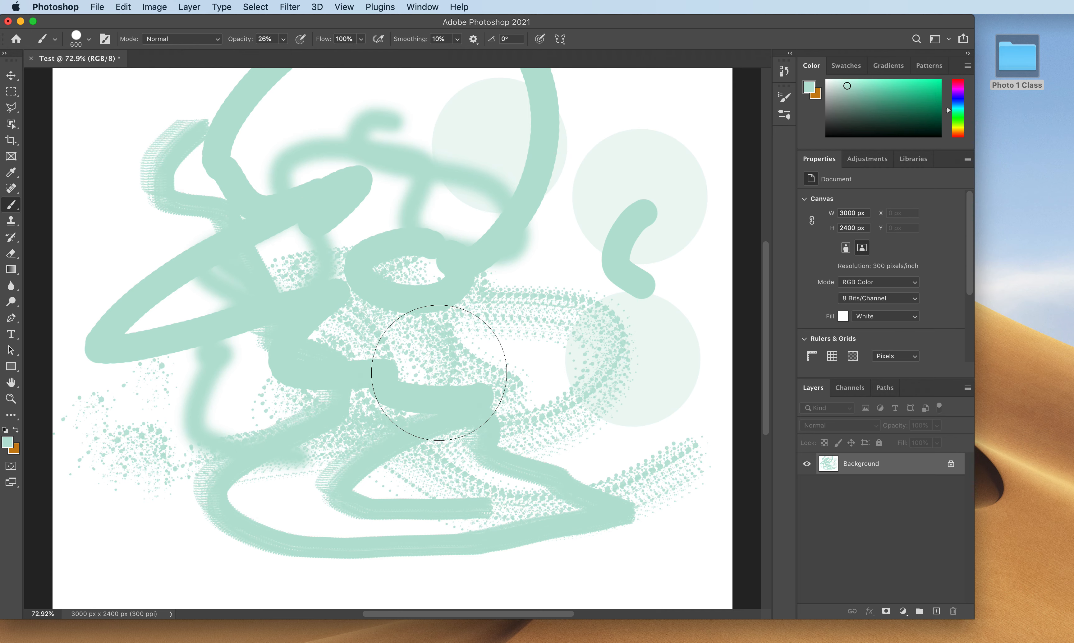
{"action": "left_click", "coordinate": [441, 375]}
{"action": "mouse_move", "coordinate": [652, 523]}
{"action": "left_mouse_down"}
{"action": "mouse_move", "coordinate": [383, 527]}
{"action": "mouse_move", "coordinate": [188, 509]}
{"action": "left_mouse_up"}
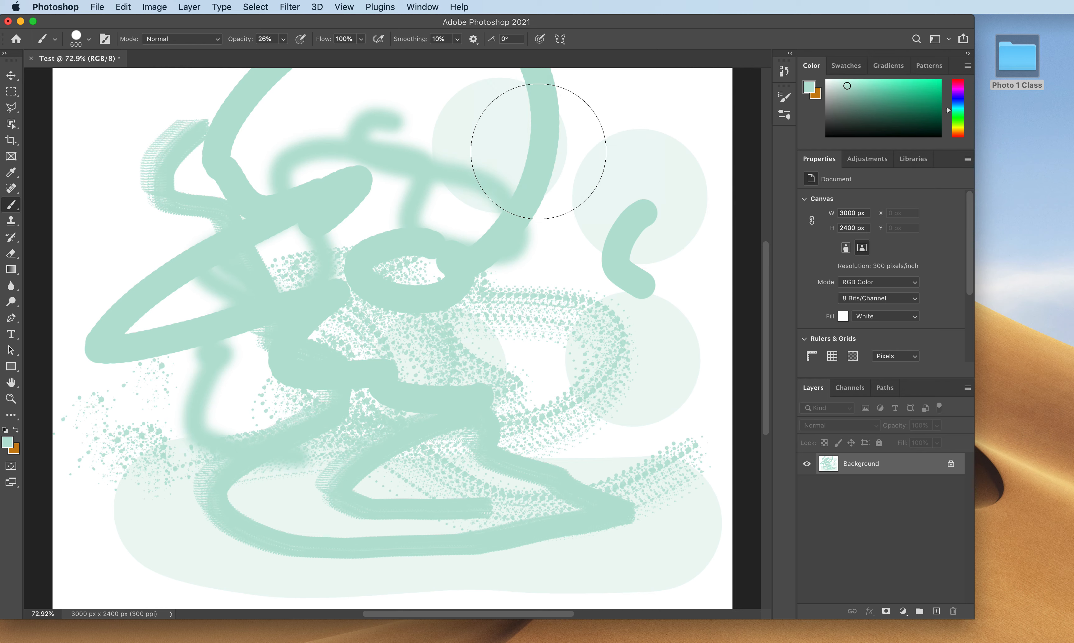
Stamp overlapping translucent circles in the canvas's upper right area, repeating on one spot to build up solid colour
{"action": "left_click", "coordinate": [568, 157]}
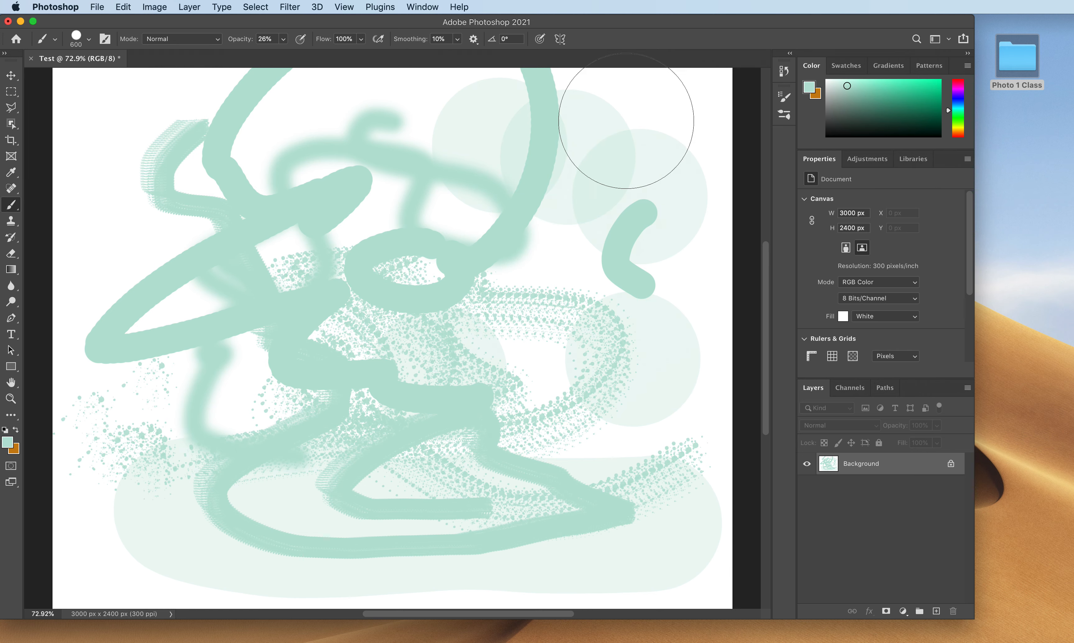
{"action": "left_click", "coordinate": [637, 148]}
{"action": "left_click", "coordinate": [575, 219]}
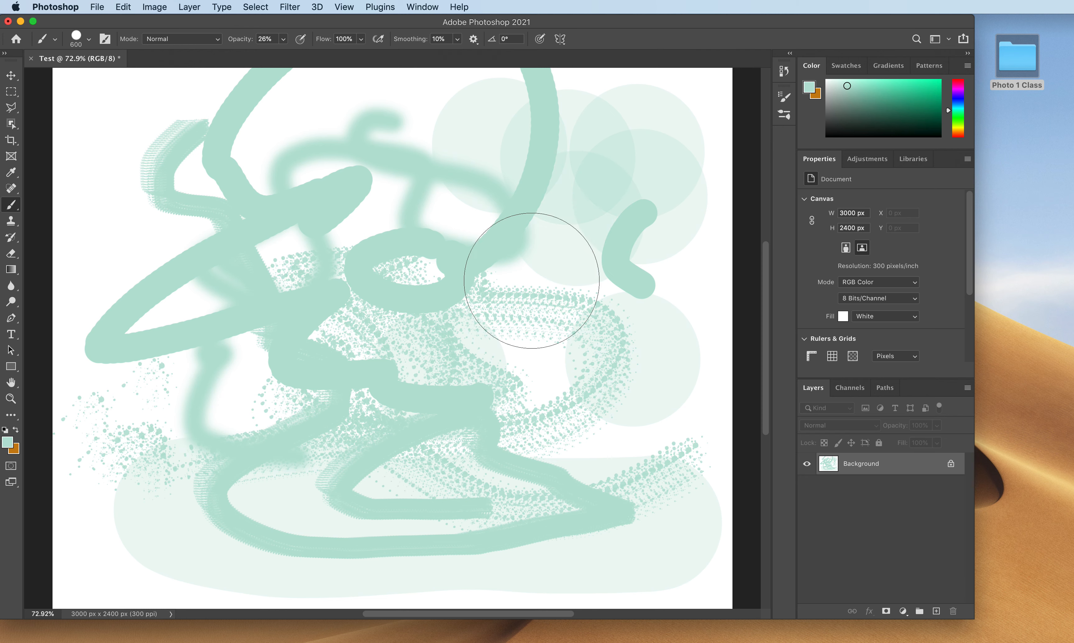
{"action": "left_click", "coordinate": [523, 166]}
{"action": "left_click", "coordinate": [650, 201]}
{"action": "left_click", "coordinate": [550, 258]}
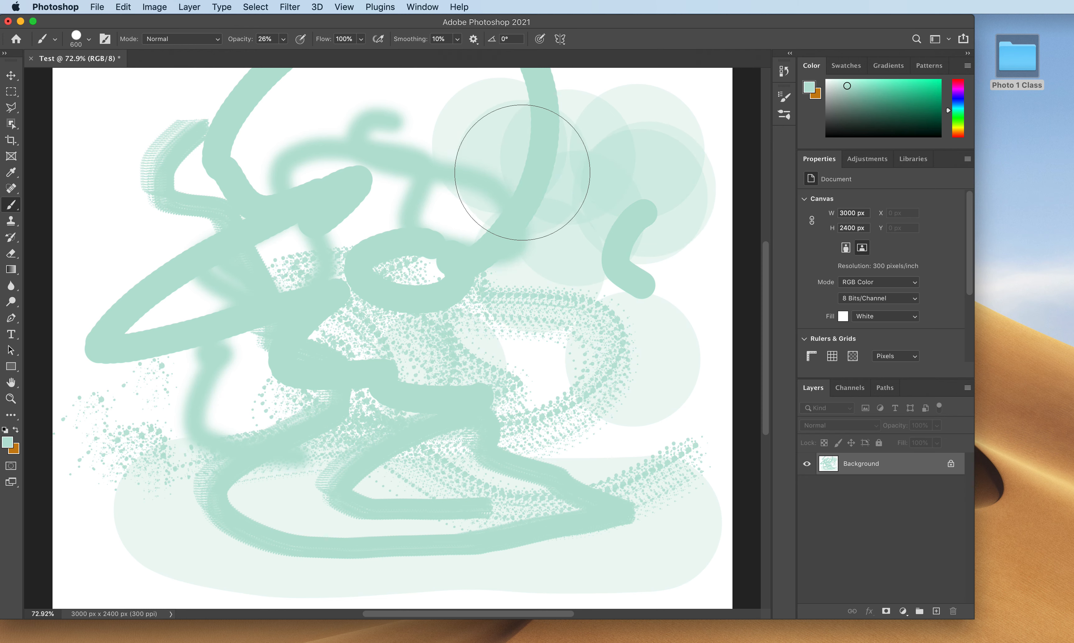
{"action": "left_click", "coordinate": [593, 262]}
{"action": "left_click", "coordinate": [590, 255]}
{"action": "left_click", "coordinate": [588, 255]}
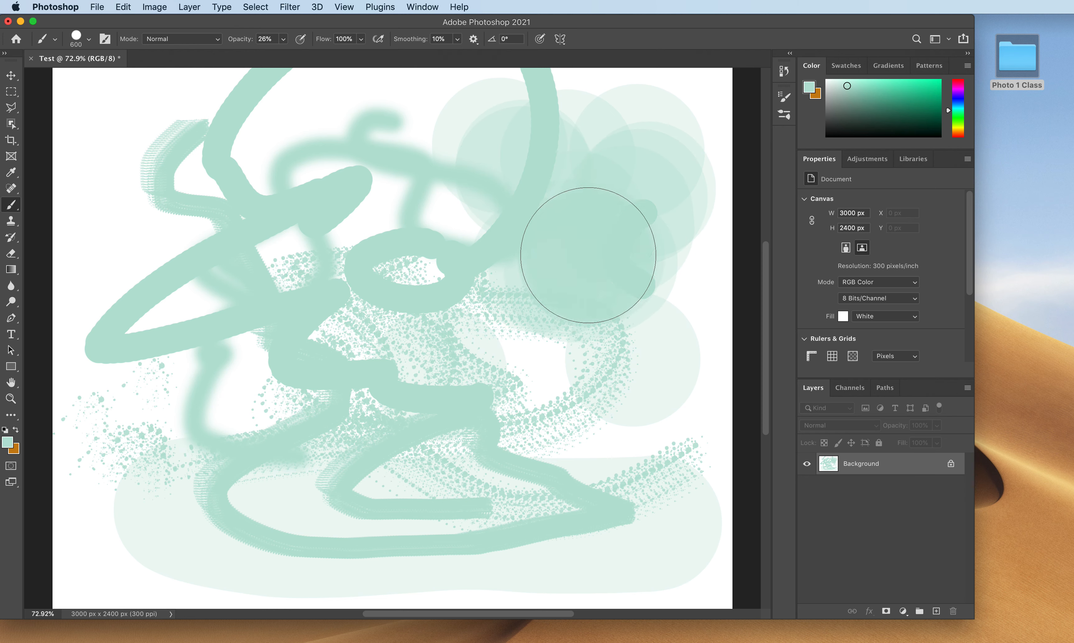
{"action": "left_click", "coordinate": [588, 255]}
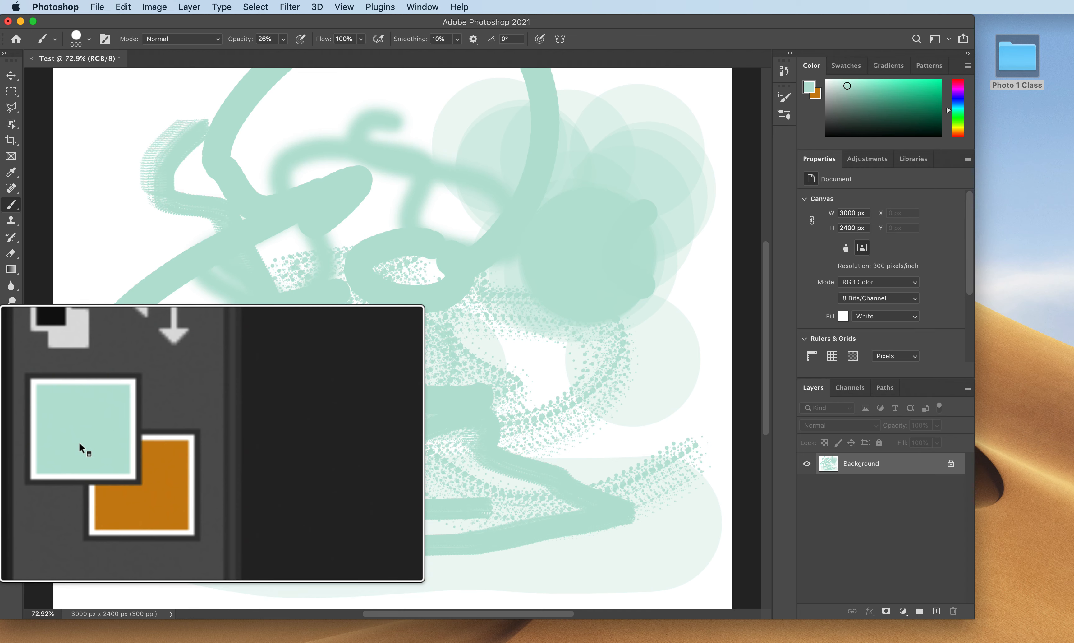
Change the foreground colour to golden yellow #f4c713 and return to the Brush tool
{"action": "left_click", "coordinate": [6, 442]}
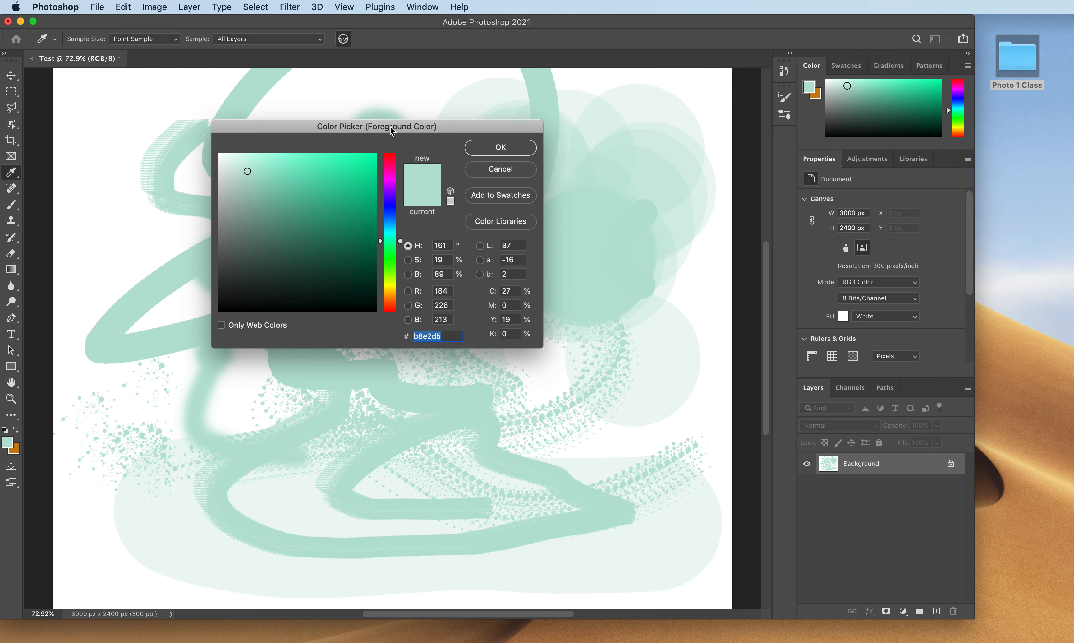
{"action": "left_click_drag", "start_coordinate": [391, 130], "coordinate": [451, 154]}
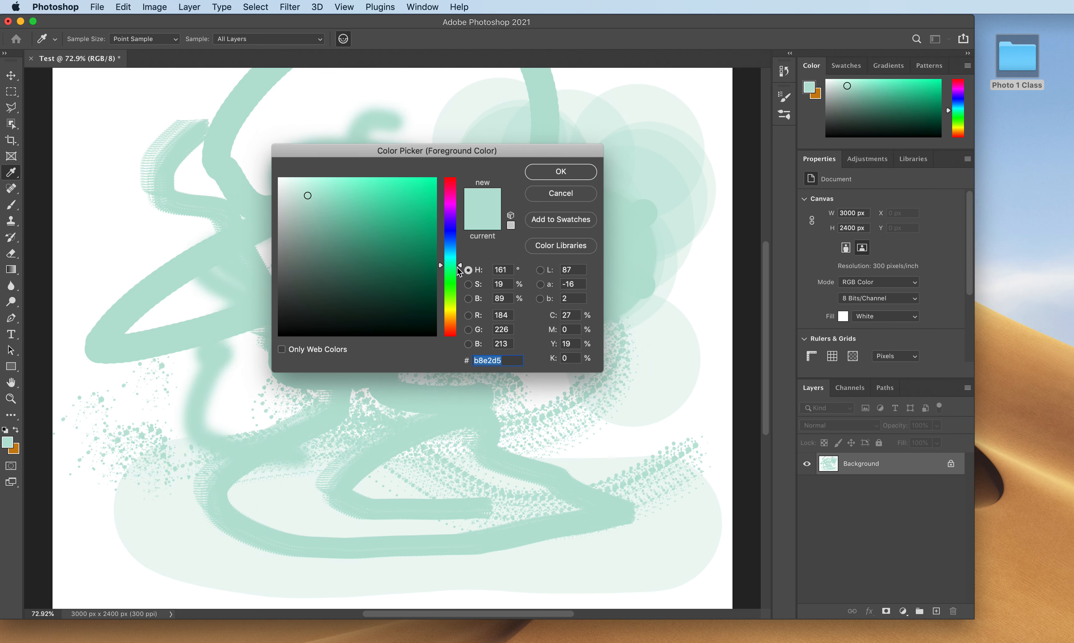
{"action": "left_click_drag", "start_coordinate": [462, 268], "coordinate": [464, 317]}
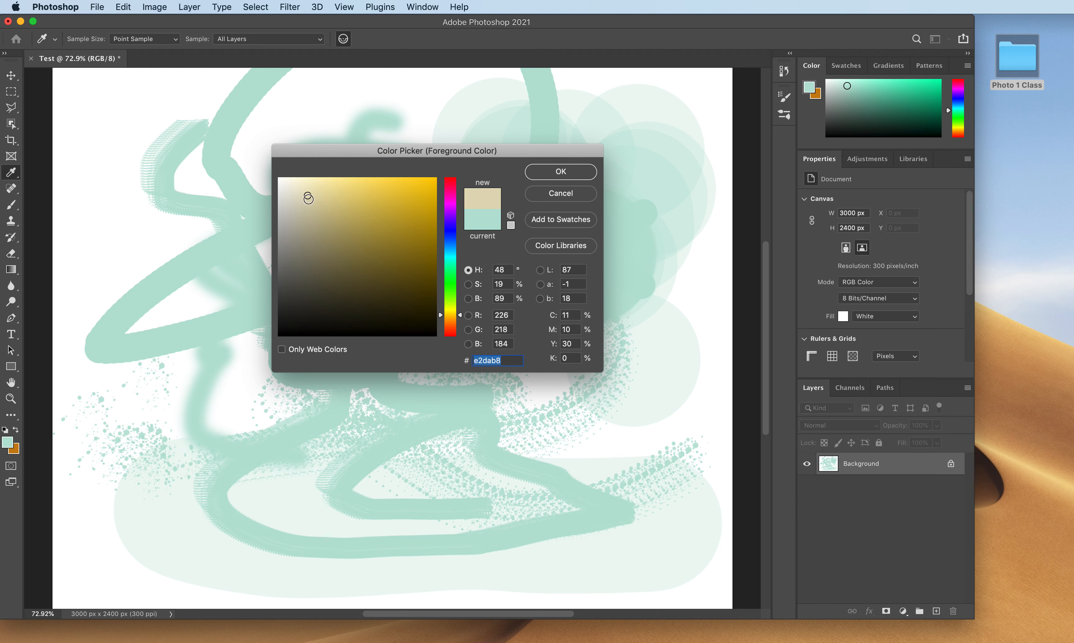
{"action": "mouse_move", "coordinate": [309, 197]}
{"action": "left_mouse_down"}
{"action": "mouse_move", "coordinate": [427, 215]}
{"action": "mouse_move", "coordinate": [408, 238]}
{"action": "mouse_move", "coordinate": [394, 213]}
{"action": "mouse_move", "coordinate": [389, 266]}
{"action": "mouse_move", "coordinate": [360, 217]}
{"action": "mouse_move", "coordinate": [425, 183]}
{"action": "left_mouse_up"}
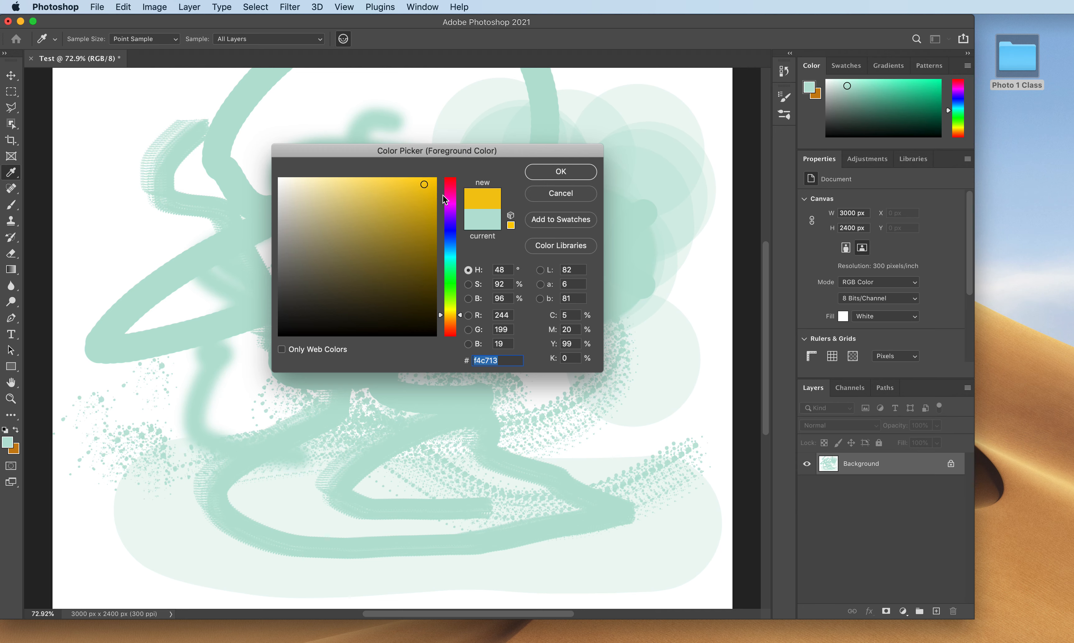
{"action": "left_click", "coordinate": [561, 174]}
{"action": "key", "text": "b"}
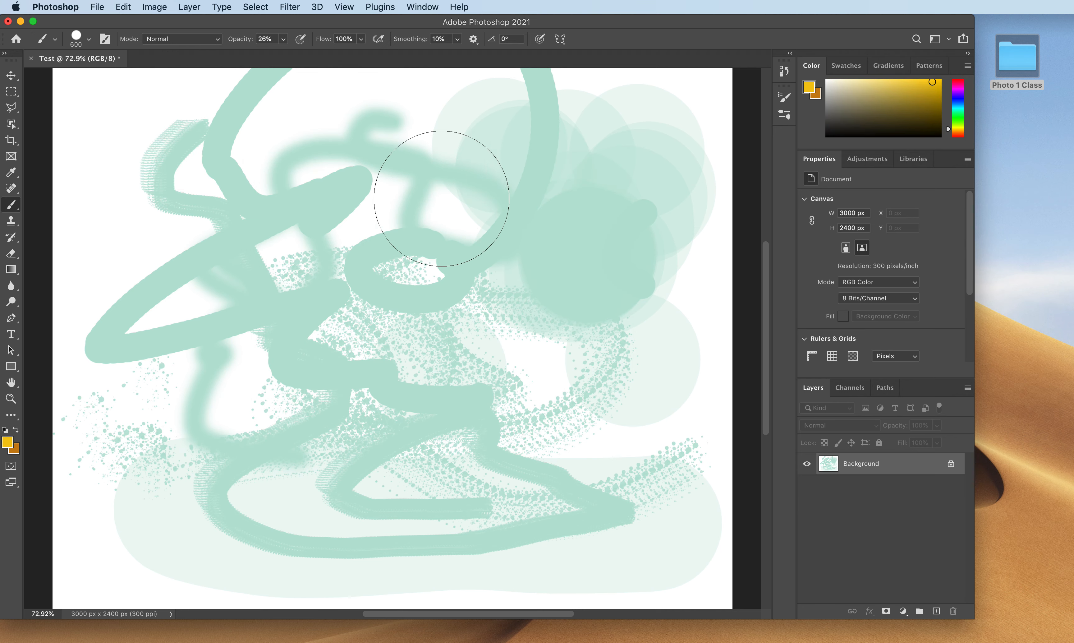
Paint broad translucent yellow strokes over the artwork, then raise the brush opacity to 100% and paint a solid yellow blob mid-canvas
{"action": "mouse_move", "coordinate": [263, 250]}
{"action": "left_mouse_down"}
{"action": "mouse_move", "coordinate": [355, 318]}
{"action": "mouse_move", "coordinate": [477, 283]}
{"action": "mouse_move", "coordinate": [551, 428]}
{"action": "mouse_move", "coordinate": [245, 372]}
{"action": "mouse_move", "coordinate": [337, 264]}
{"action": "mouse_move", "coordinate": [354, 419]}
{"action": "mouse_move", "coordinate": [485, 406]}
{"action": "mouse_move", "coordinate": [236, 169]}
{"action": "mouse_move", "coordinate": [343, 292]}
{"action": "mouse_move", "coordinate": [639, 227]}
{"action": "mouse_move", "coordinate": [654, 298]}
{"action": "mouse_move", "coordinate": [622, 308]}
{"action": "mouse_move", "coordinate": [532, 206]}
{"action": "mouse_move", "coordinate": [540, 141]}
{"action": "mouse_move", "coordinate": [556, 213]}
{"action": "mouse_move", "coordinate": [546, 187]}
{"action": "mouse_move", "coordinate": [604, 286]}
{"action": "mouse_move", "coordinate": [341, 329]}
{"action": "mouse_move", "coordinate": [380, 189]}
{"action": "mouse_move", "coordinate": [250, 168]}
{"action": "mouse_move", "coordinate": [109, 264]}
{"action": "mouse_move", "coordinate": [102, 291]}
{"action": "mouse_move", "coordinate": [181, 140]}
{"action": "left_mouse_up"}
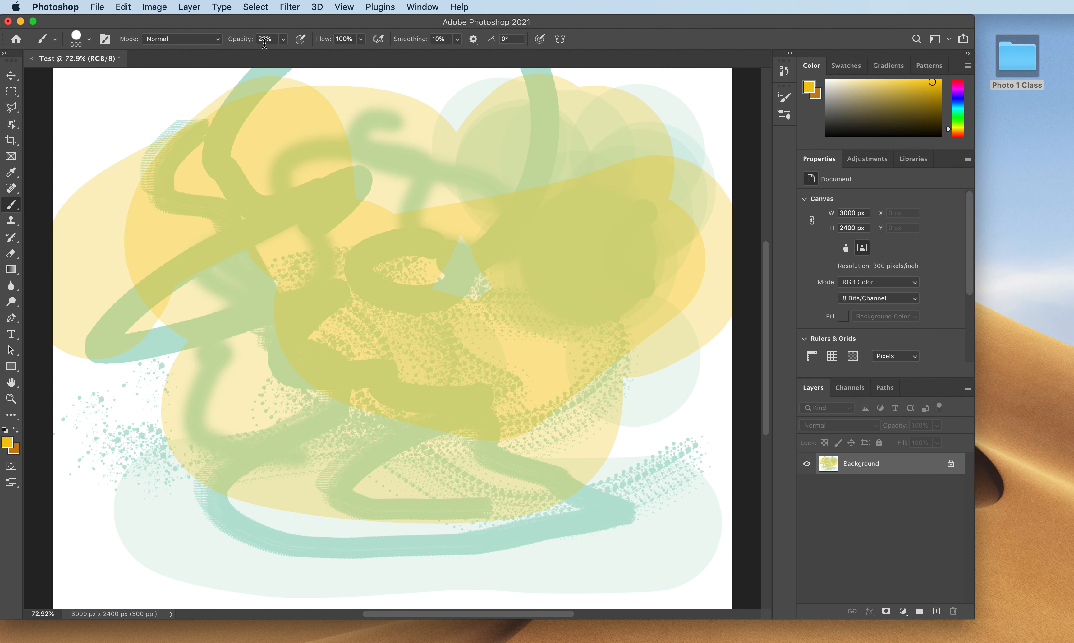
{"action": "key", "text": "1"}
{"action": "mouse_move", "coordinate": [436, 248]}
{"action": "left_mouse_down"}
{"action": "mouse_move", "coordinate": [376, 270]}
{"action": "mouse_move", "coordinate": [447, 281]}
{"action": "mouse_move", "coordinate": [422, 278]}
{"action": "mouse_move", "coordinate": [471, 314]}
{"action": "left_mouse_up"}
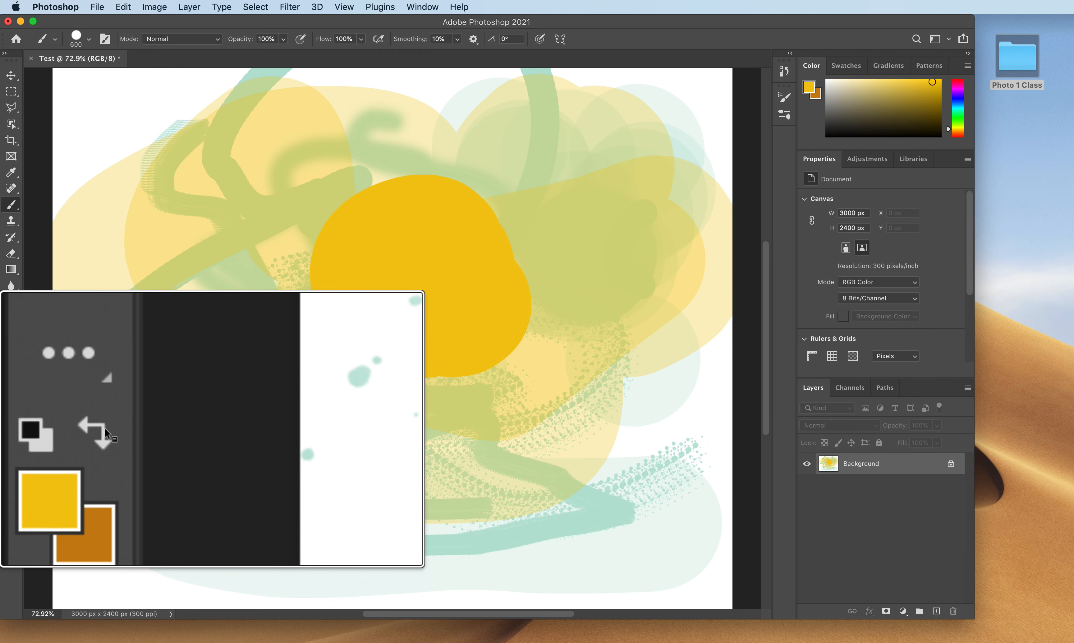
Swap to the orange background colour for a stroke on the canvas's left side, then swap back and paint a yellow stroke below the blob
{"action": "left_click", "coordinate": [17, 431]}
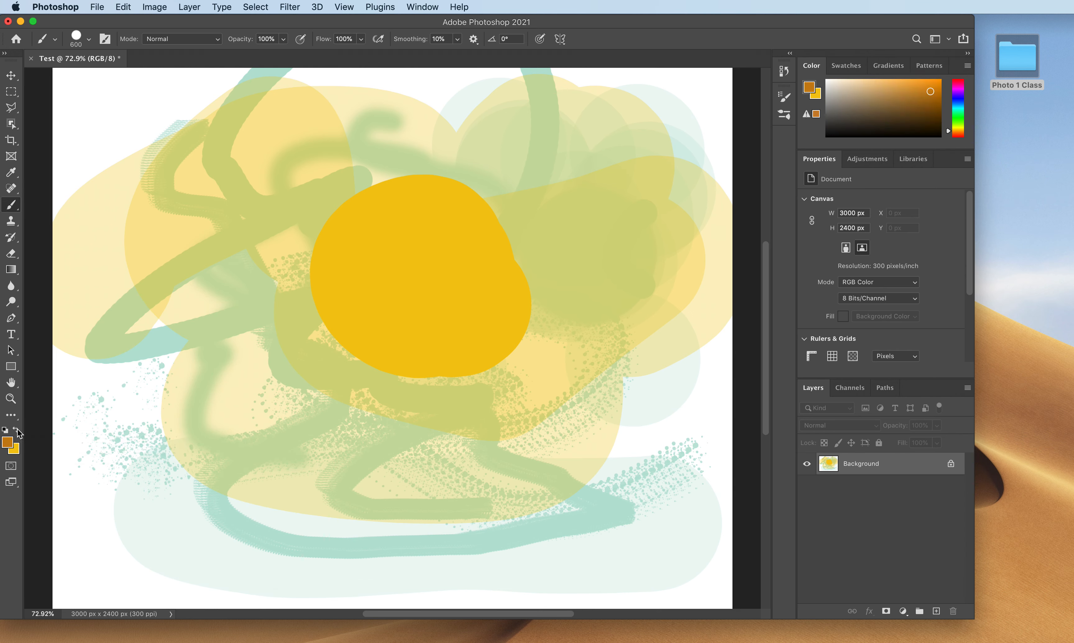
{"action": "mouse_move", "coordinate": [201, 271]}
{"action": "left_mouse_down"}
{"action": "mouse_move", "coordinate": [181, 399]}
{"action": "mouse_move", "coordinate": [244, 463]}
{"action": "left_mouse_up"}
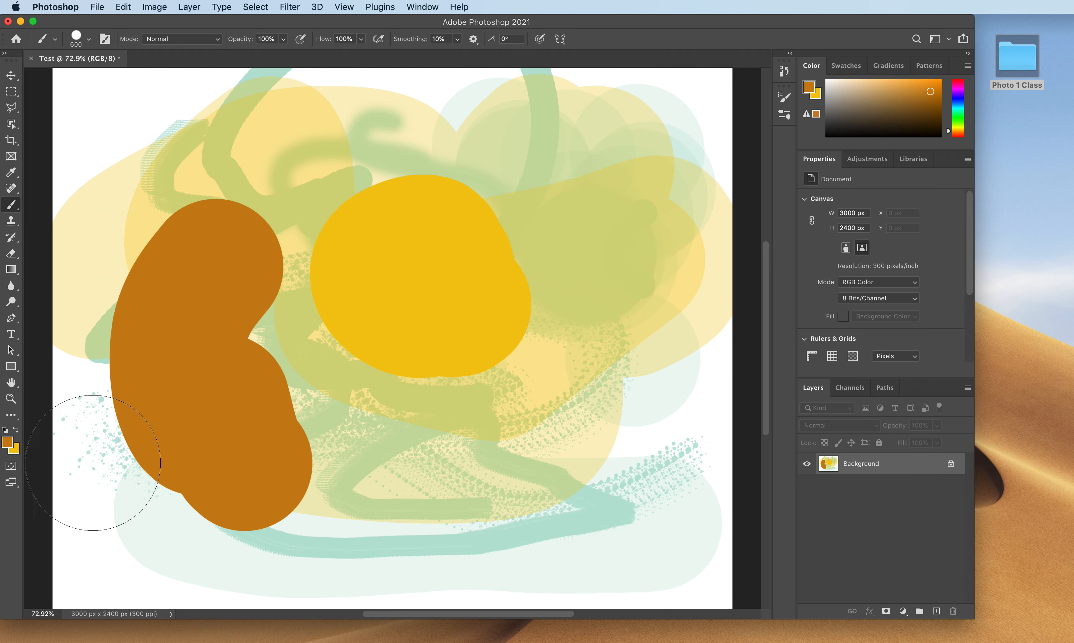
{"action": "left_click", "coordinate": [15, 432]}
{"action": "mouse_move", "coordinate": [492, 472]}
{"action": "left_mouse_down"}
{"action": "mouse_move", "coordinate": [572, 441]}
{"action": "mouse_move", "coordinate": [546, 363]}
{"action": "mouse_move", "coordinate": [395, 397]}
{"action": "mouse_move", "coordinate": [371, 421]}
{"action": "left_mouse_up"}
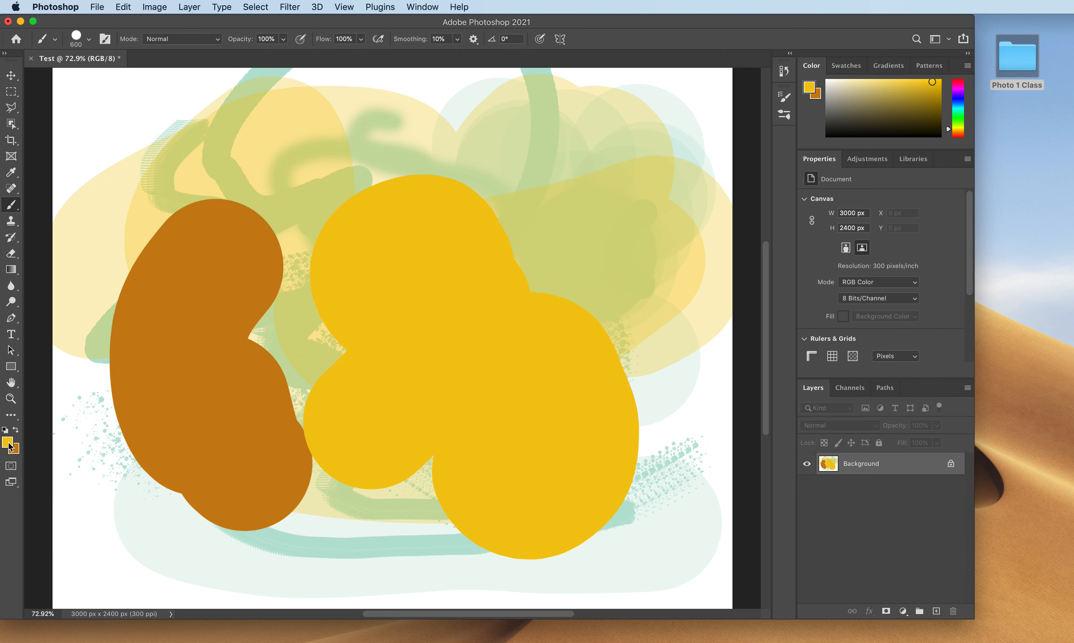
Replace the orange colour with green #13c982 as foreground and paint two green strokes over the yellow shapes
{"action": "left_click", "coordinate": [15, 432]}
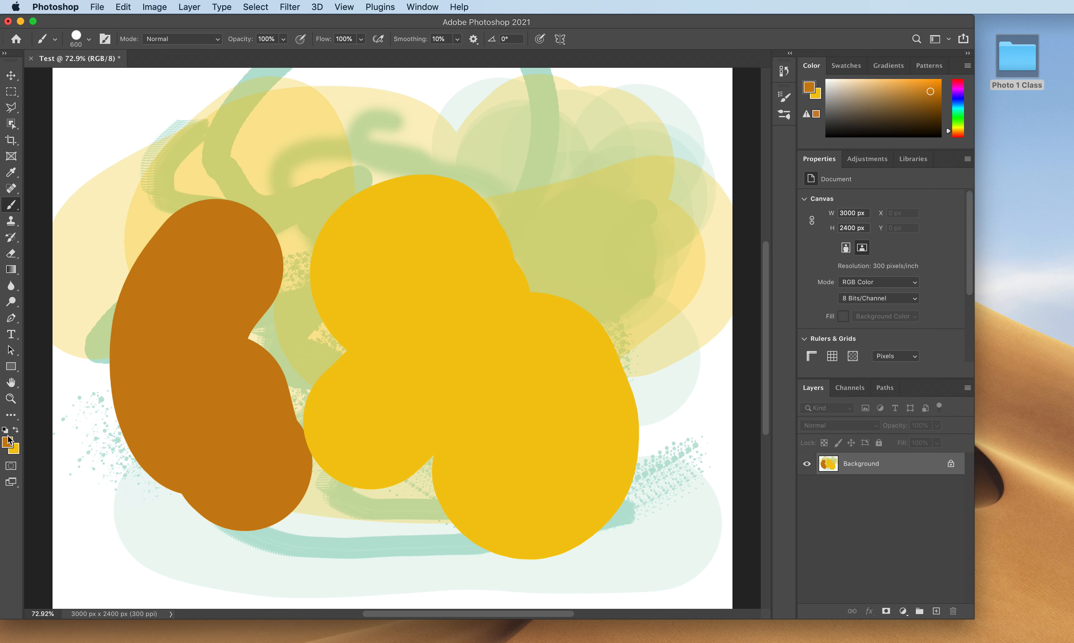
{"action": "left_click", "coordinate": [8, 443]}
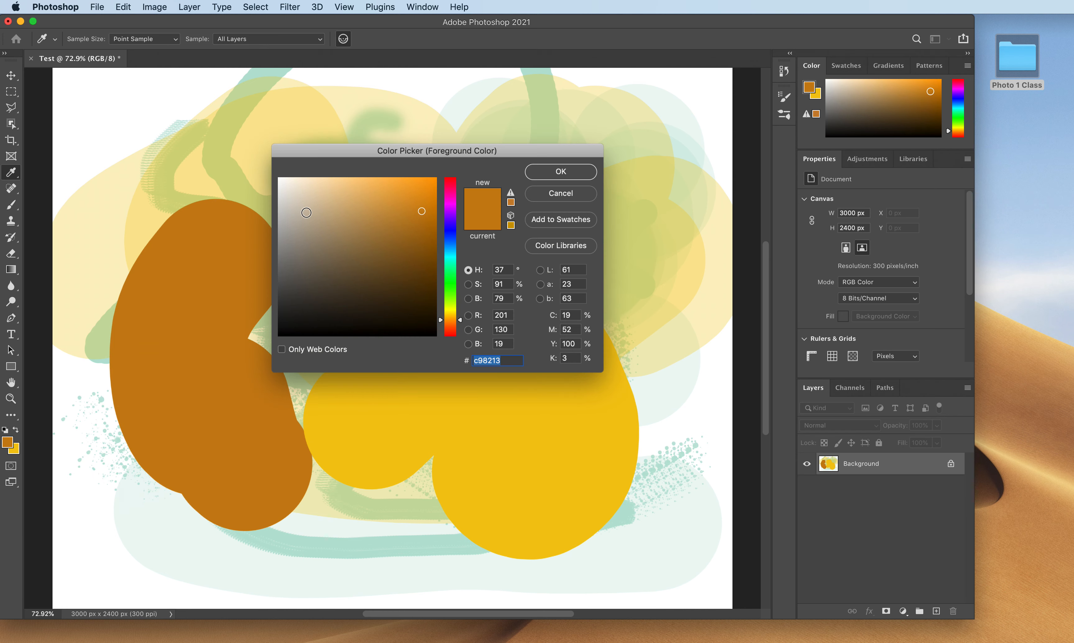
{"action": "left_click_drag", "start_coordinate": [452, 319], "coordinate": [453, 267]}
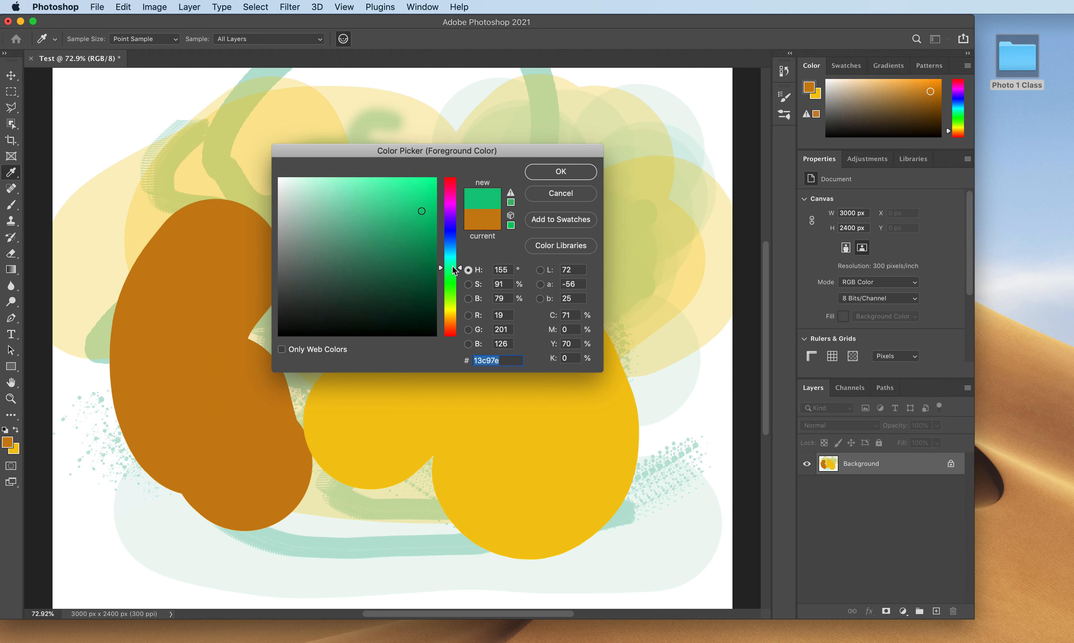
{"action": "left_click", "coordinate": [561, 171]}
{"action": "mouse_move", "coordinate": [391, 188]}
{"action": "left_mouse_down"}
{"action": "mouse_move", "coordinate": [563, 245]}
{"action": "mouse_move", "coordinate": [540, 345]}
{"action": "left_mouse_up"}
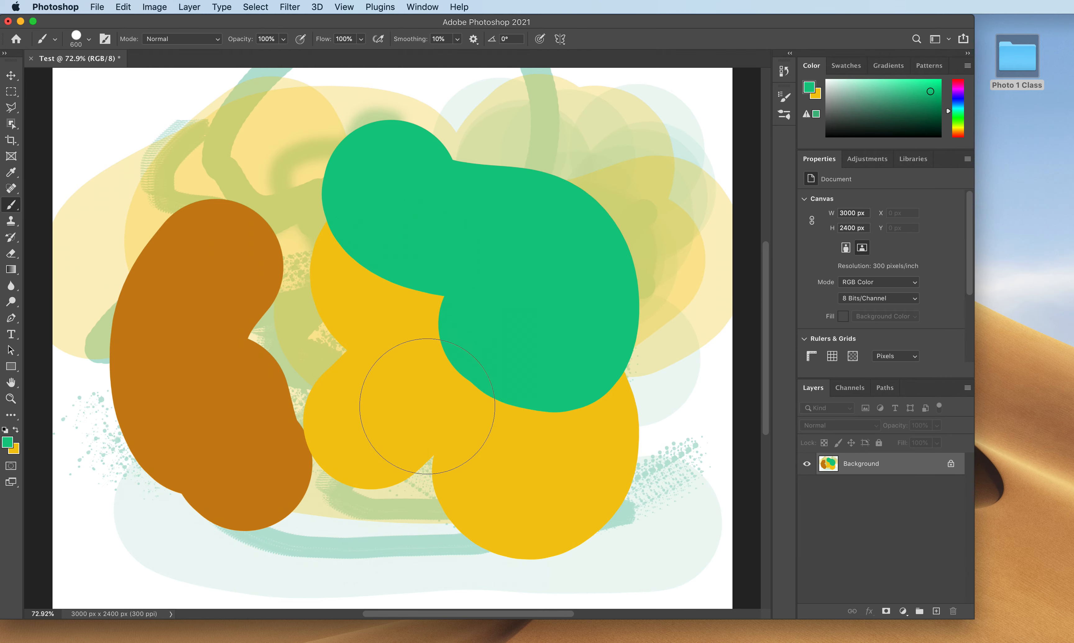
{"action": "left_click_drag", "start_coordinate": [414, 433], "coordinate": [392, 466]}
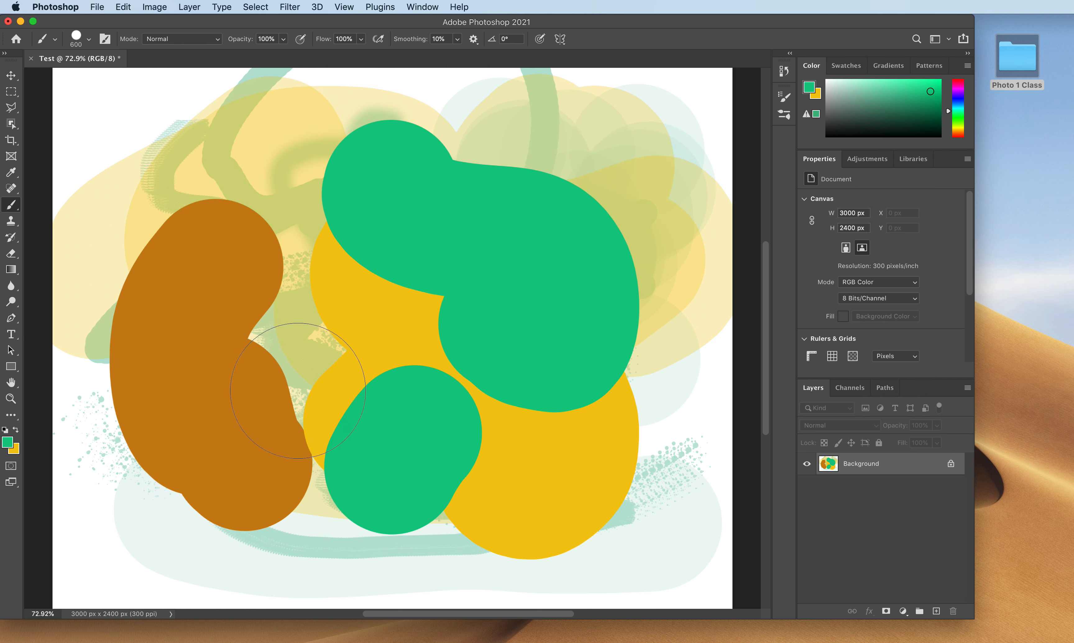
Alternate between the yellow and green foreground and background colours while painting overlapping strokes across the canvas's centre
{"action": "key", "text": "x"}
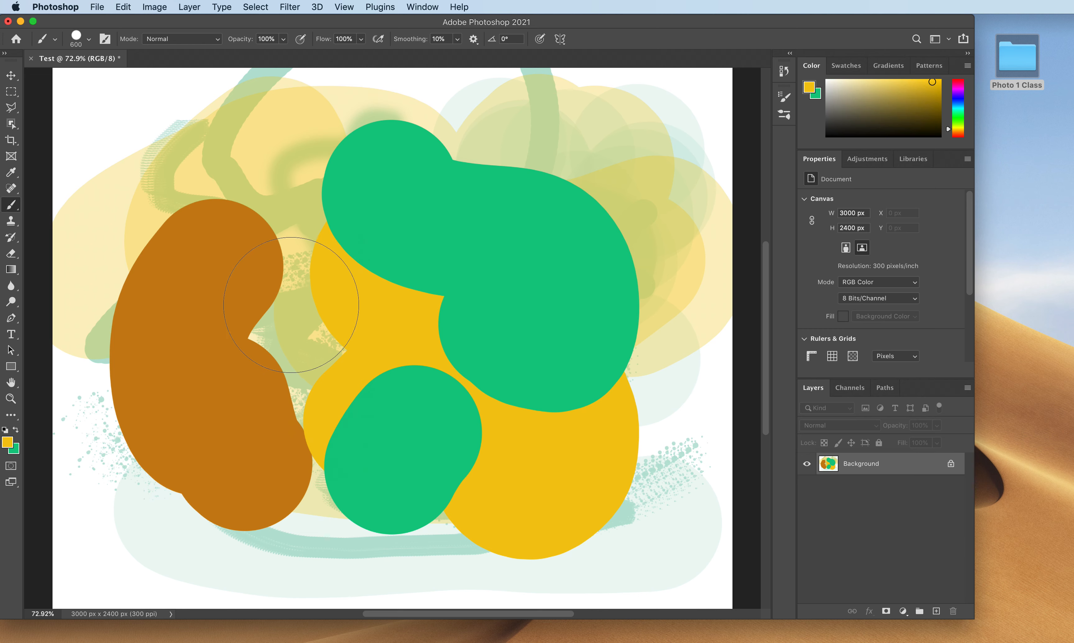
{"action": "mouse_move", "coordinate": [292, 305]}
{"action": "left_mouse_down"}
{"action": "mouse_move", "coordinate": [290, 345]}
{"action": "mouse_move", "coordinate": [366, 402]}
{"action": "mouse_move", "coordinate": [449, 348]}
{"action": "mouse_move", "coordinate": [451, 264]}
{"action": "mouse_move", "coordinate": [456, 312]}
{"action": "mouse_move", "coordinate": [413, 420]}
{"action": "mouse_move", "coordinate": [315, 442]}
{"action": "left_mouse_up"}
{"action": "key", "text": "x"}
{"action": "key", "text": "x"}
{"action": "mouse_move", "coordinate": [310, 382]}
{"action": "left_mouse_down"}
{"action": "mouse_move", "coordinate": [347, 397]}
{"action": "mouse_move", "coordinate": [576, 312]}
{"action": "mouse_move", "coordinate": [342, 332]}
{"action": "mouse_move", "coordinate": [324, 361]}
{"action": "left_mouse_up"}
{"action": "key", "text": "x"}
{"action": "mouse_move", "coordinate": [377, 328]}
{"action": "left_mouse_down"}
{"action": "mouse_move", "coordinate": [588, 336]}
{"action": "mouse_move", "coordinate": [362, 419]}
{"action": "left_mouse_up"}
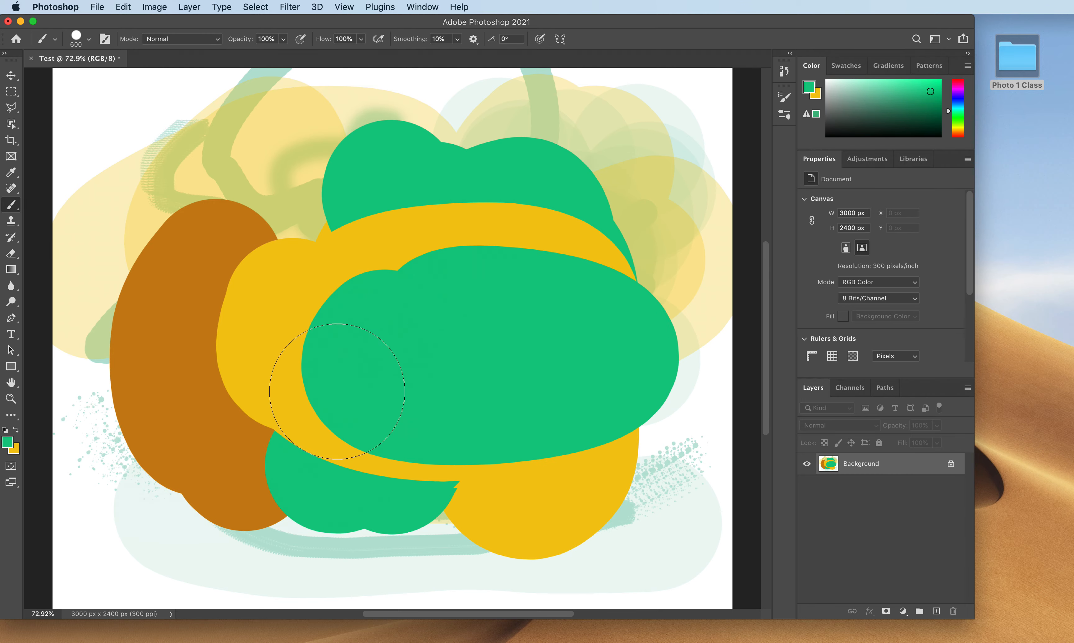
Sample olive #d3d67e from the canvas's upper-left brushwork as the foreground colour and paint a large stroke over the left half
{"action": "left_click", "coordinate": [7, 444]}
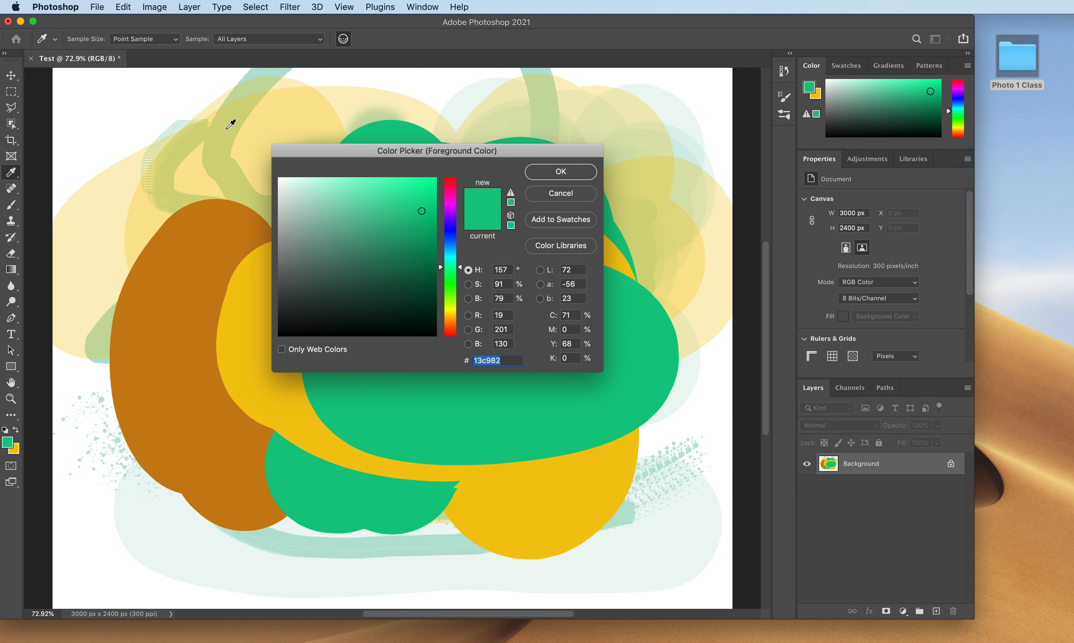
{"action": "scroll", "coordinate": [224, 134], "scroll_direction": "up", "scroll_amount": 10}
{"action": "scroll", "coordinate": [225, 134], "scroll_direction": "down", "scroll_amount": 20}
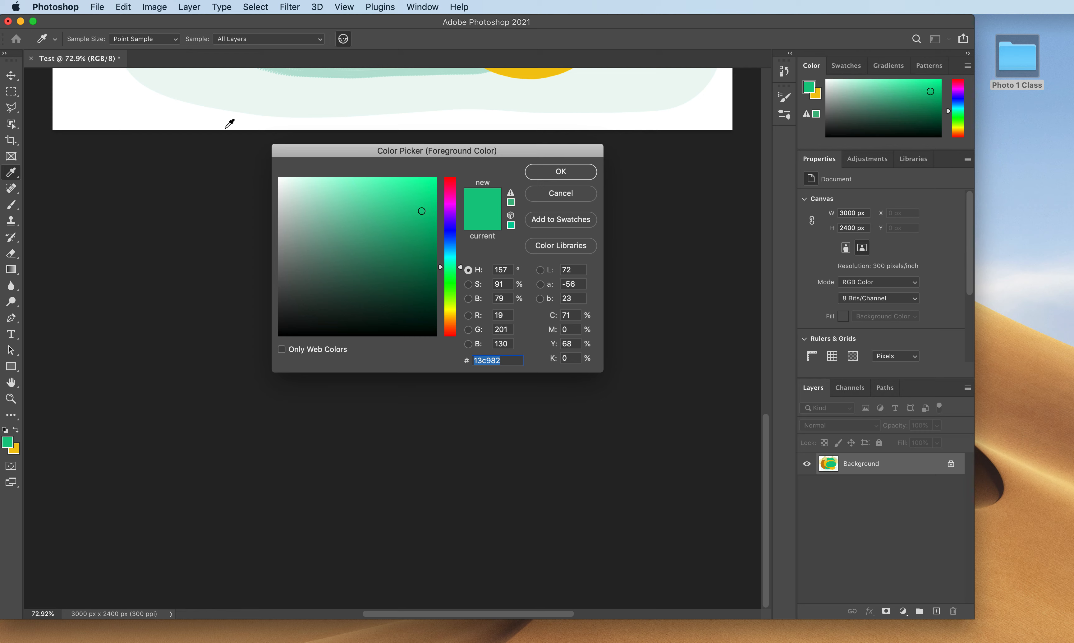
{"action": "scroll", "coordinate": [229, 123], "scroll_direction": "up", "scroll_amount": 10}
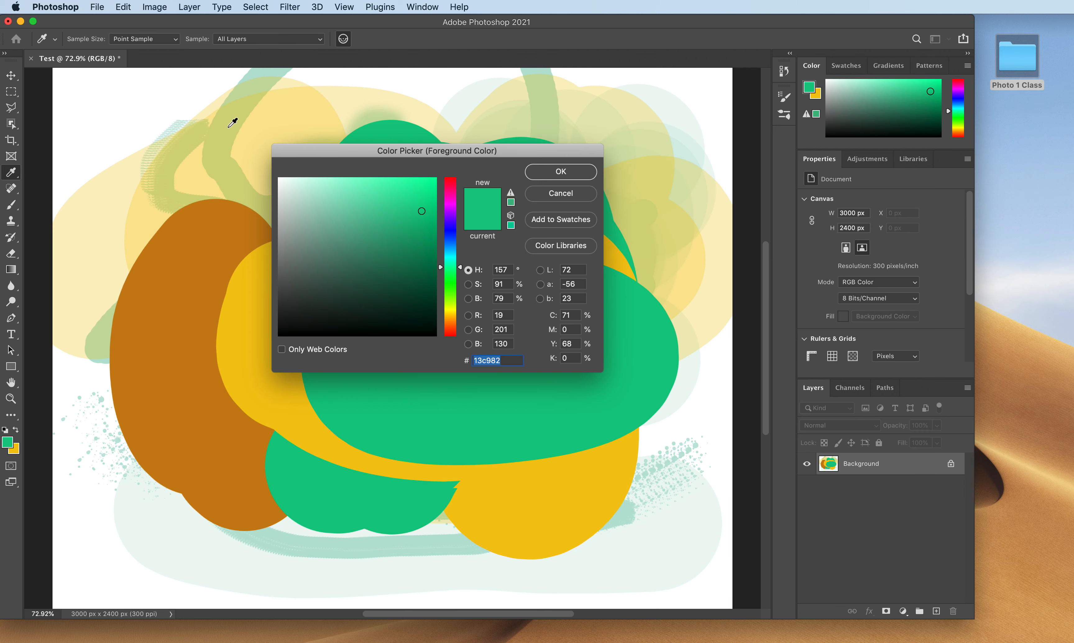
{"action": "left_click", "coordinate": [231, 126]}
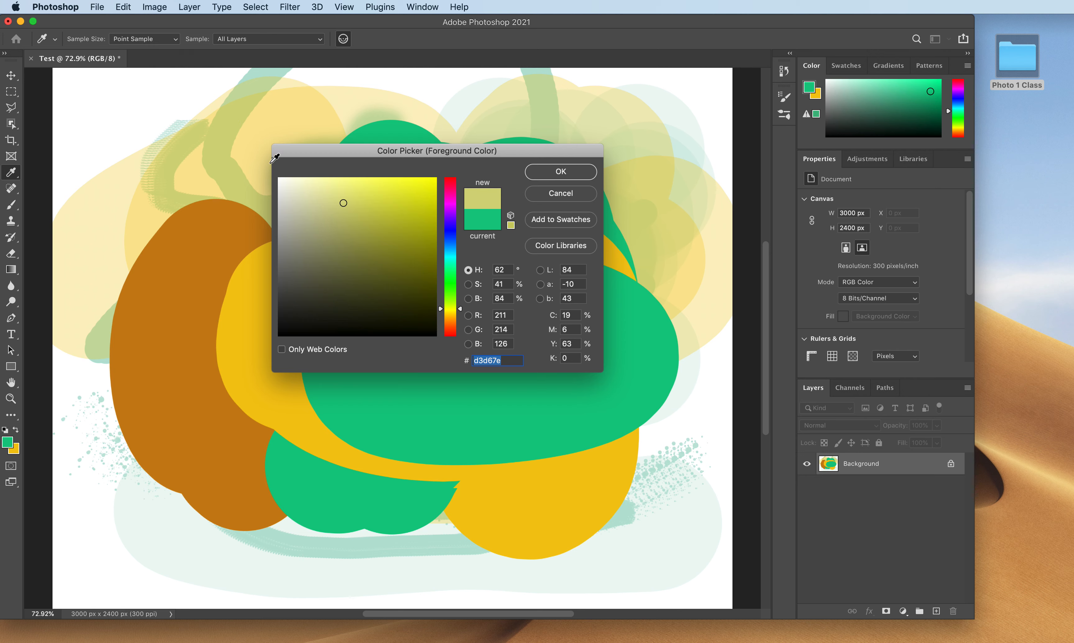
{"action": "left_click", "coordinate": [584, 172]}
{"action": "key", "text": "b"}
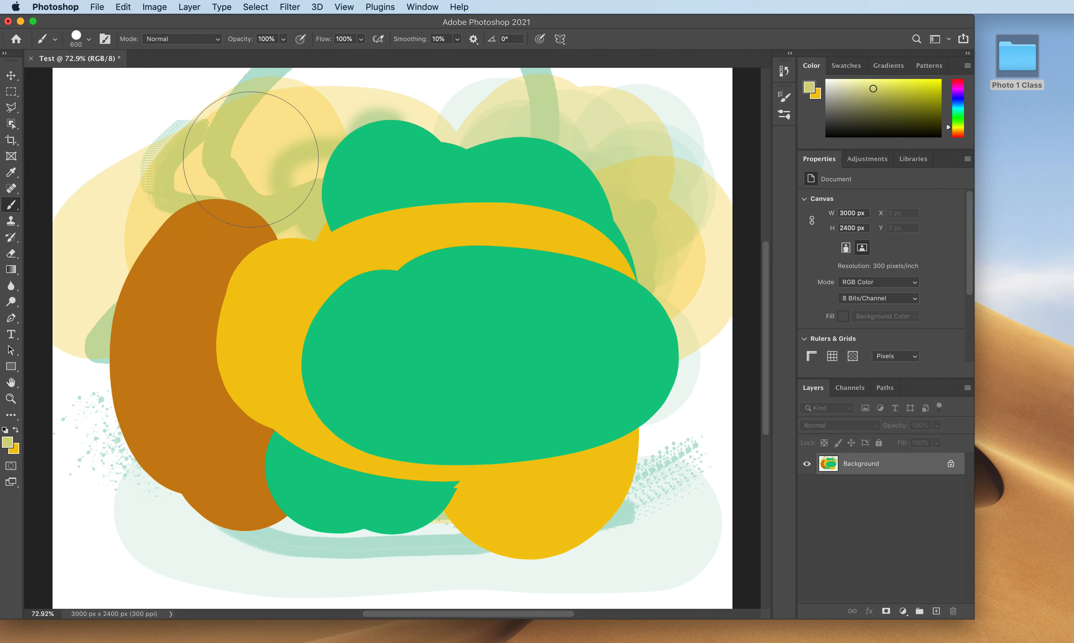
{"action": "left_click", "coordinate": [250, 356]}
{"action": "mouse_move", "coordinate": [250, 355]}
{"action": "left_mouse_down"}
{"action": "mouse_move", "coordinate": [387, 383]}
{"action": "mouse_move", "coordinate": [196, 341]}
{"action": "mouse_move", "coordinate": [141, 297]}
{"action": "mouse_move", "coordinate": [112, 363]}
{"action": "mouse_move", "coordinate": [291, 395]}
{"action": "mouse_move", "coordinate": [358, 454]}
{"action": "left_mouse_up"}
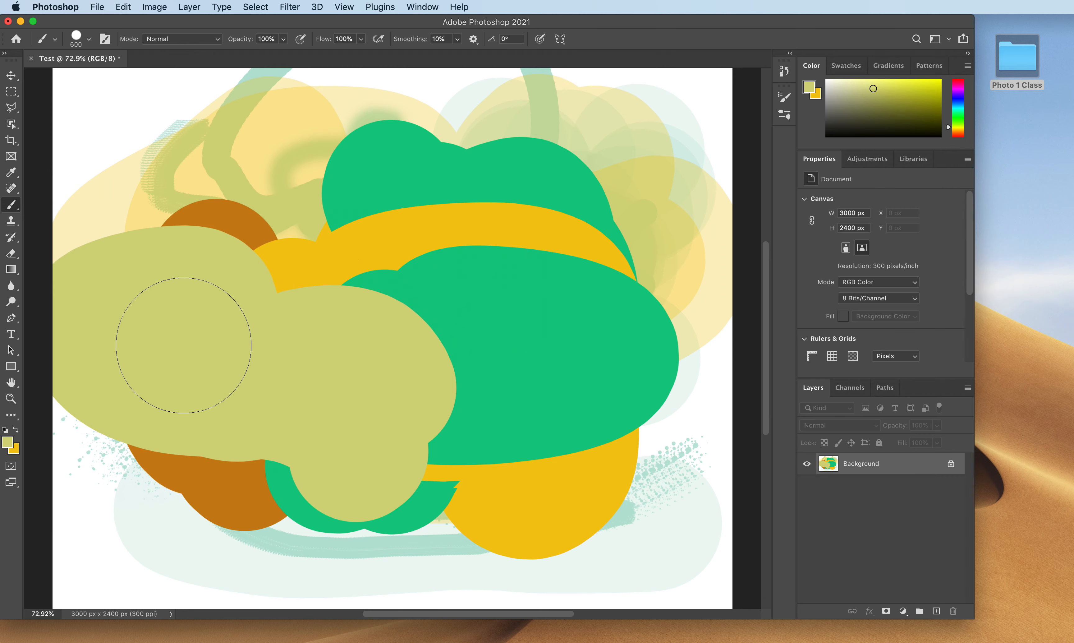
Sample pale cream #fcf1c2 from the artwork's left edge as the foreground colour and paint a large stroke across the centre and upper right
{"action": "left_click", "coordinate": [9, 442]}
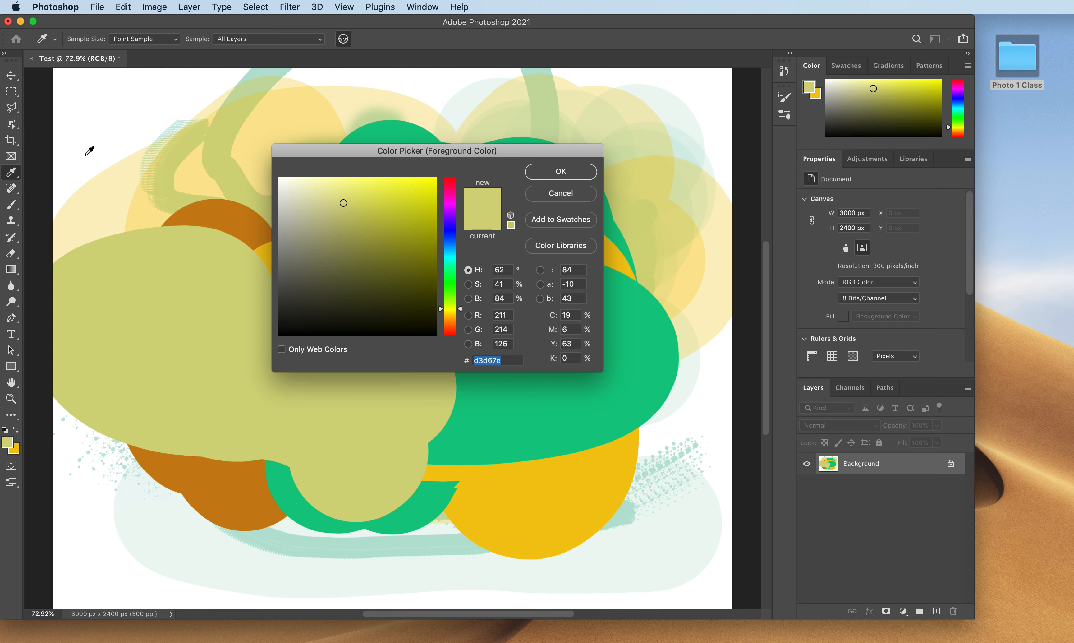
{"action": "left_click", "coordinate": [85, 207]}
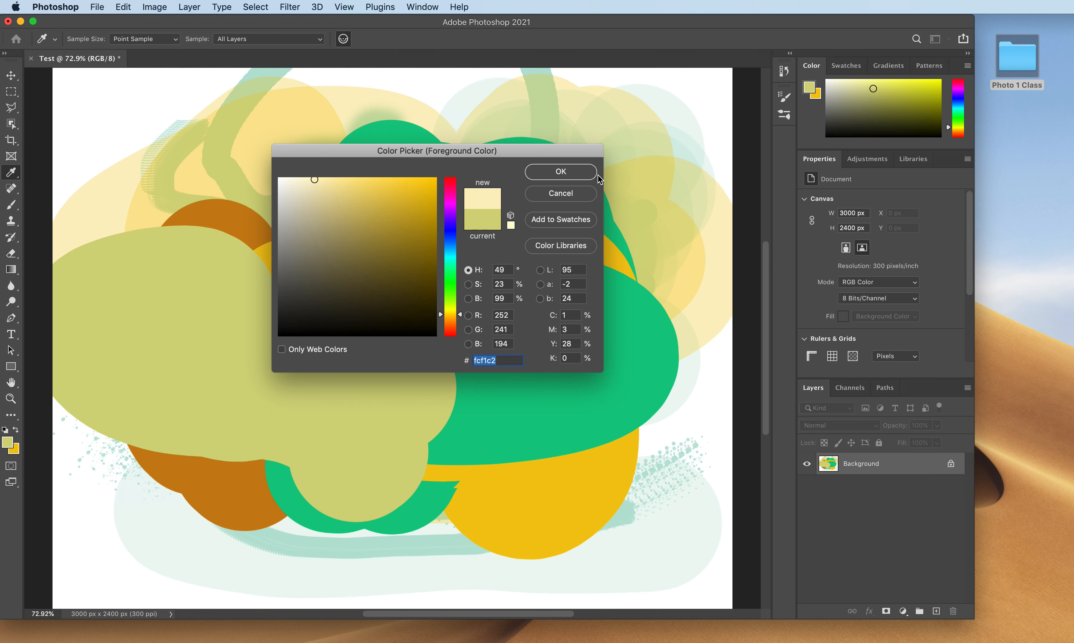
{"action": "left_click", "coordinate": [561, 172]}
{"action": "key", "text": "b"}
{"action": "mouse_move", "coordinate": [654, 187]}
{"action": "left_mouse_down"}
{"action": "mouse_move", "coordinate": [575, 180]}
{"action": "mouse_move", "coordinate": [456, 324]}
{"action": "mouse_move", "coordinate": [388, 250]}
{"action": "mouse_move", "coordinate": [366, 308]}
{"action": "left_mouse_up"}
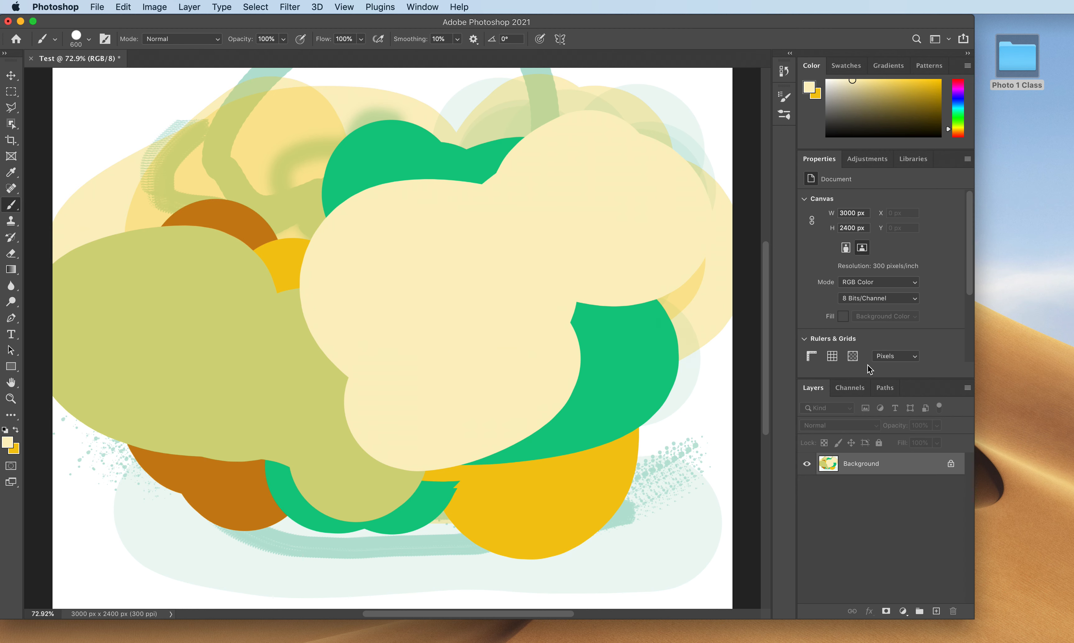